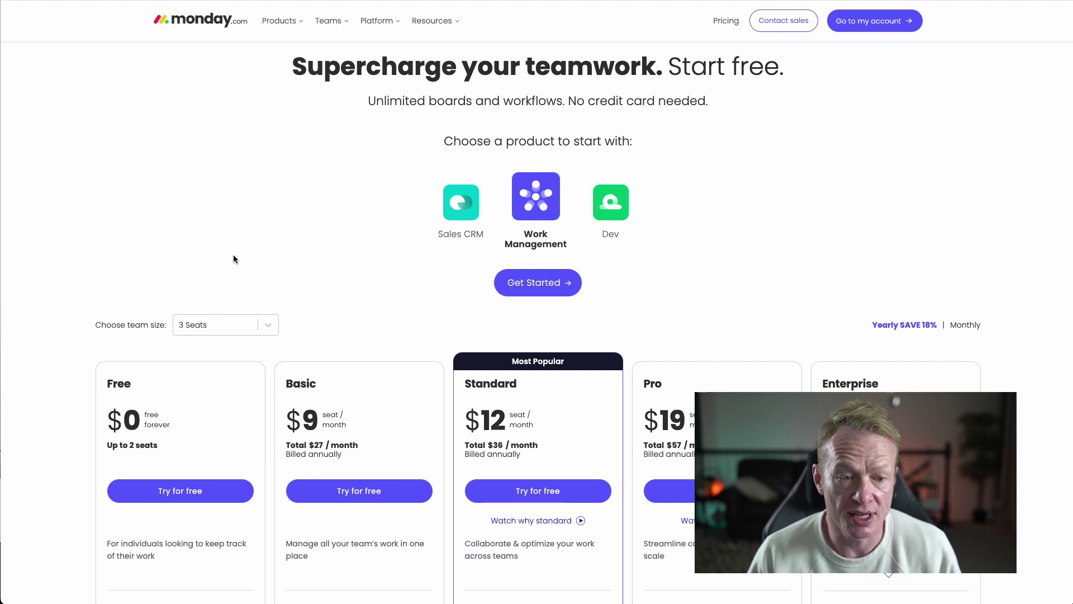
- Scroll to the plans, check the Basic per-seat price, and keep the team size at 3 seats
{"action": "scroll", "coordinate": [233, 258], "scroll_direction": "down", "scroll_amount": 2}
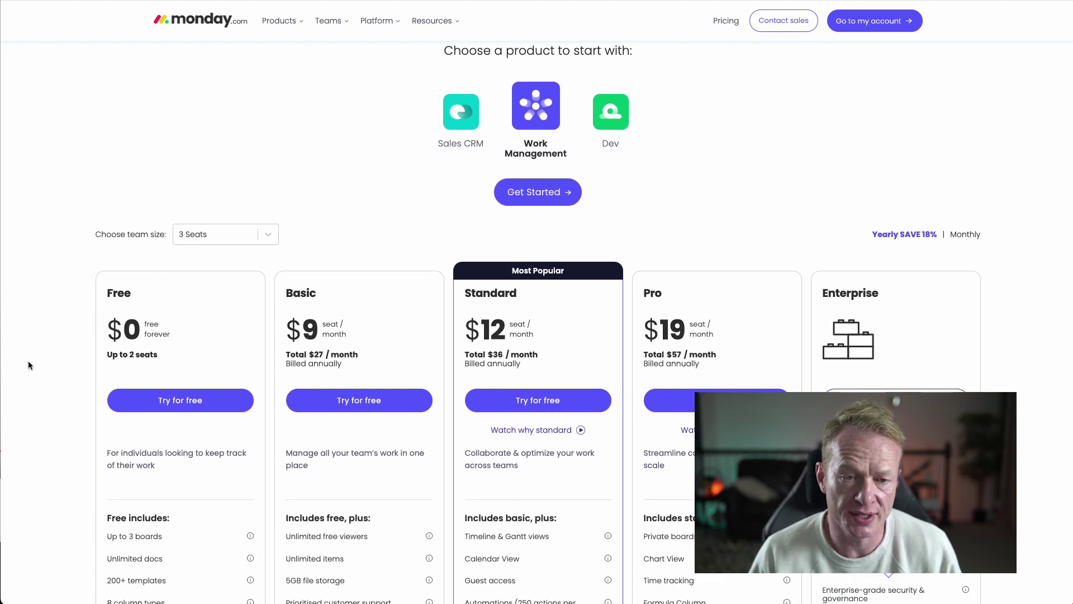
{"action": "scroll", "coordinate": [290, 260], "scroll_direction": "down", "scroll_amount": 2}
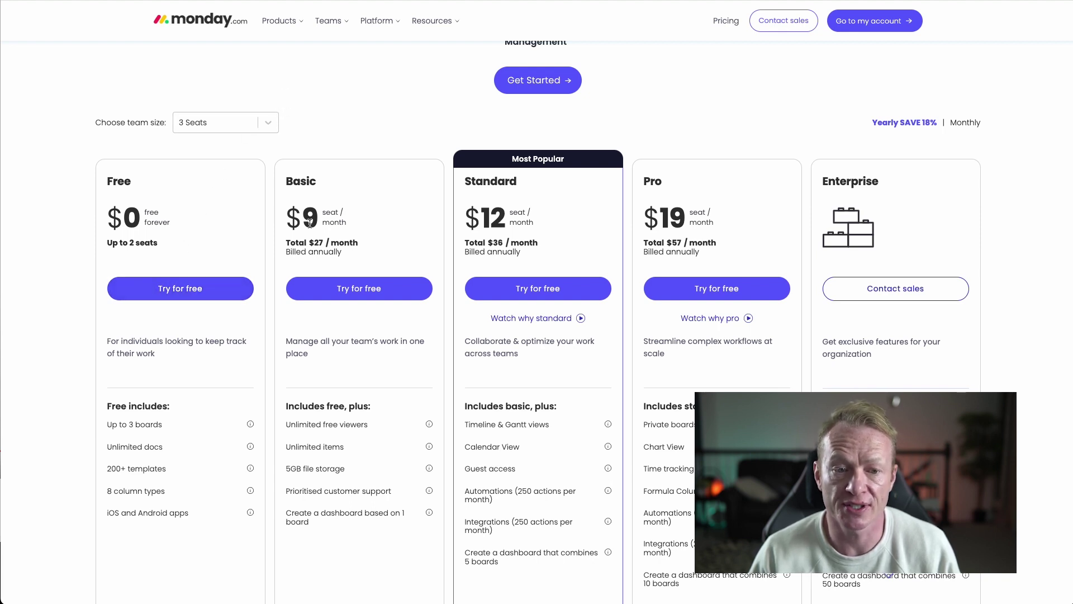
{"action": "left_click_drag", "start_coordinate": [302, 228], "coordinate": [351, 227]}
{"action": "left_click", "coordinate": [352, 226]}
{"action": "left_click", "coordinate": [275, 131]}
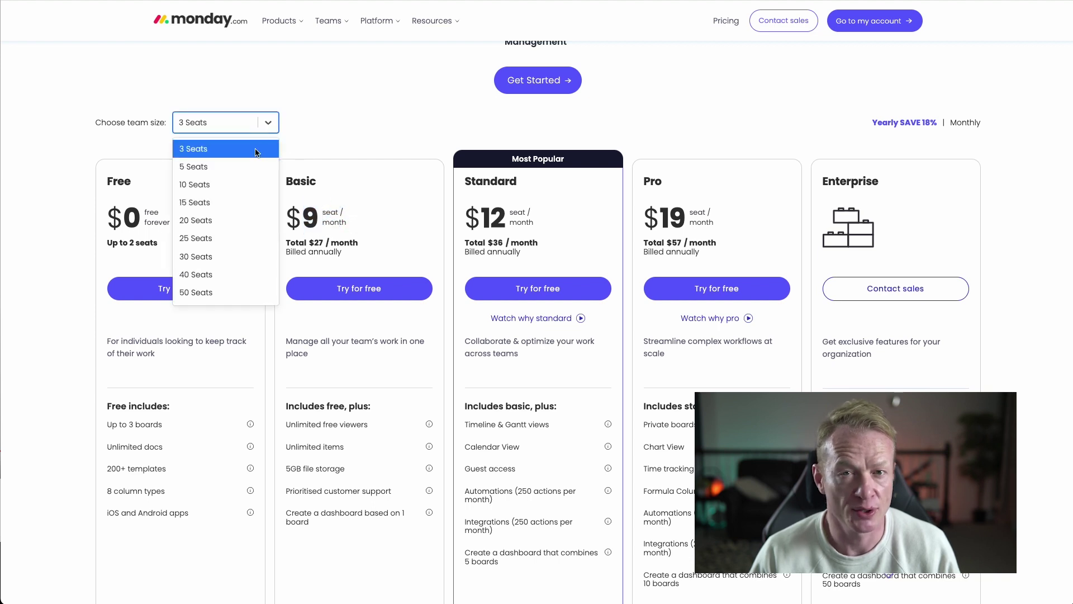
{"action": "left_click", "coordinate": [255, 149]}
{"action": "left_click", "coordinate": [290, 133]}
- Compare the Basic $9, Standard $12 and Pro plan prices and their monthly totals
{"action": "left_click_drag", "start_coordinate": [282, 211], "coordinate": [359, 243]}
{"action": "left_click", "coordinate": [360, 234]}
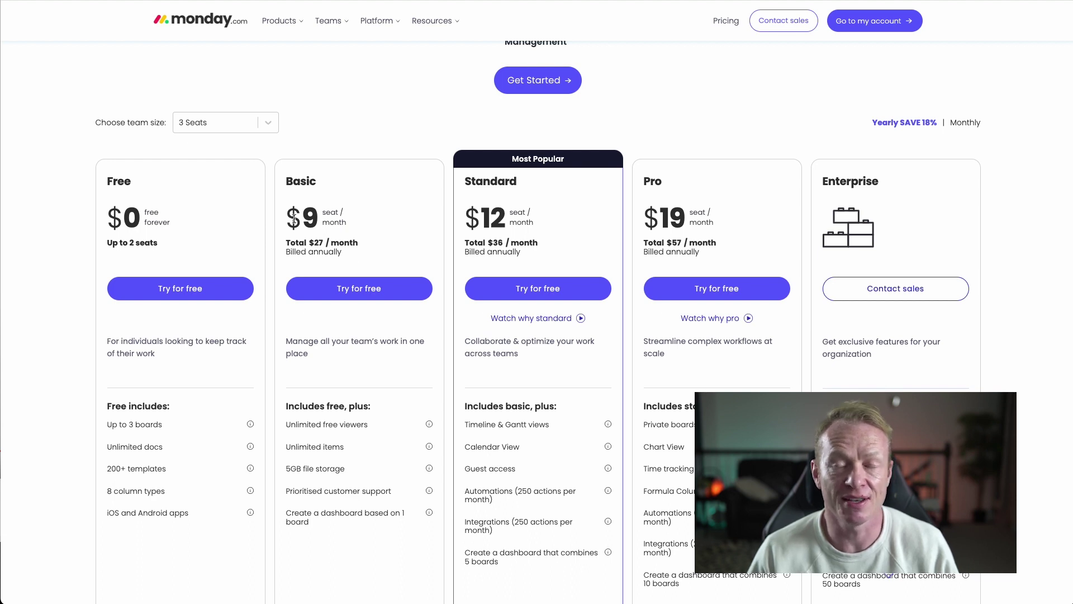
{"action": "left_click_drag", "start_coordinate": [287, 218], "coordinate": [339, 216]}
{"action": "left_click", "coordinate": [340, 217]}
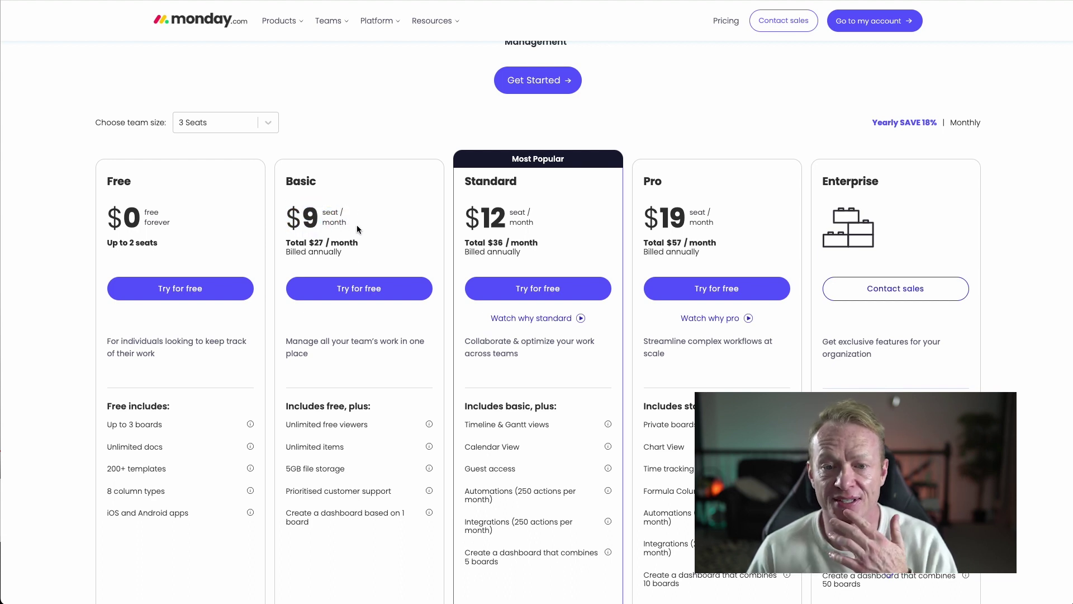
{"action": "left_click_drag", "start_coordinate": [527, 212], "coordinate": [469, 214]}
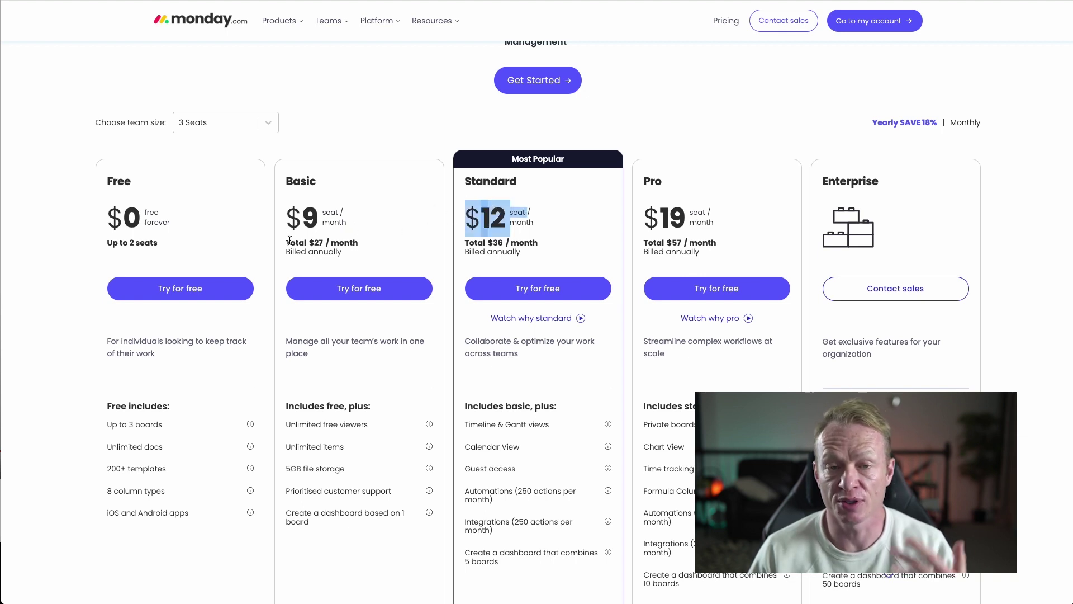
{"action": "left_click", "coordinate": [305, 140]}
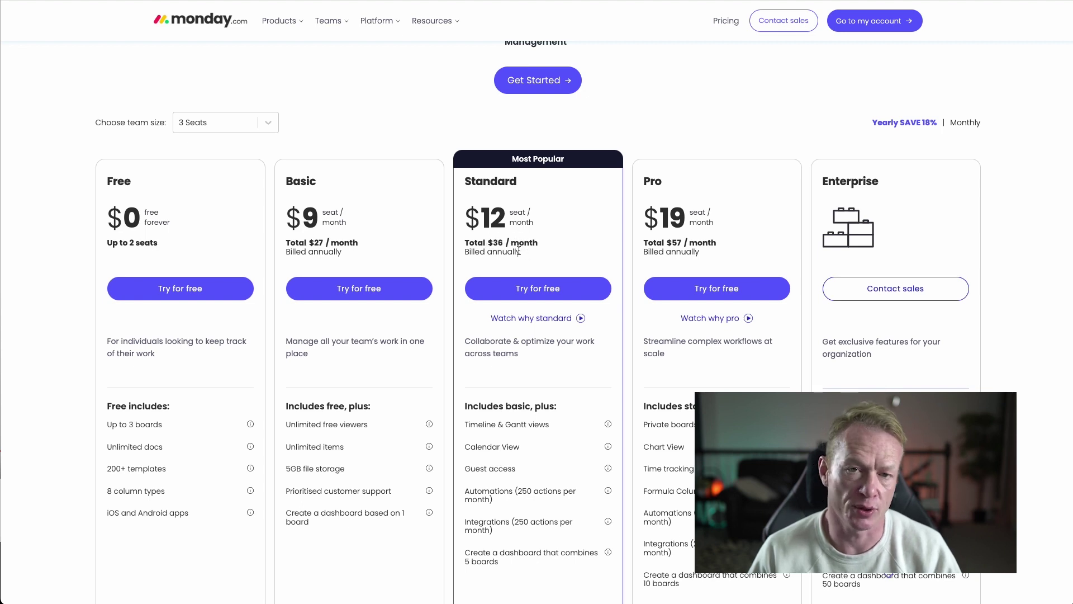
{"action": "left_click_drag", "start_coordinate": [522, 252], "coordinate": [491, 219]}
{"action": "left_click_drag", "start_coordinate": [384, 244], "coordinate": [324, 244]}
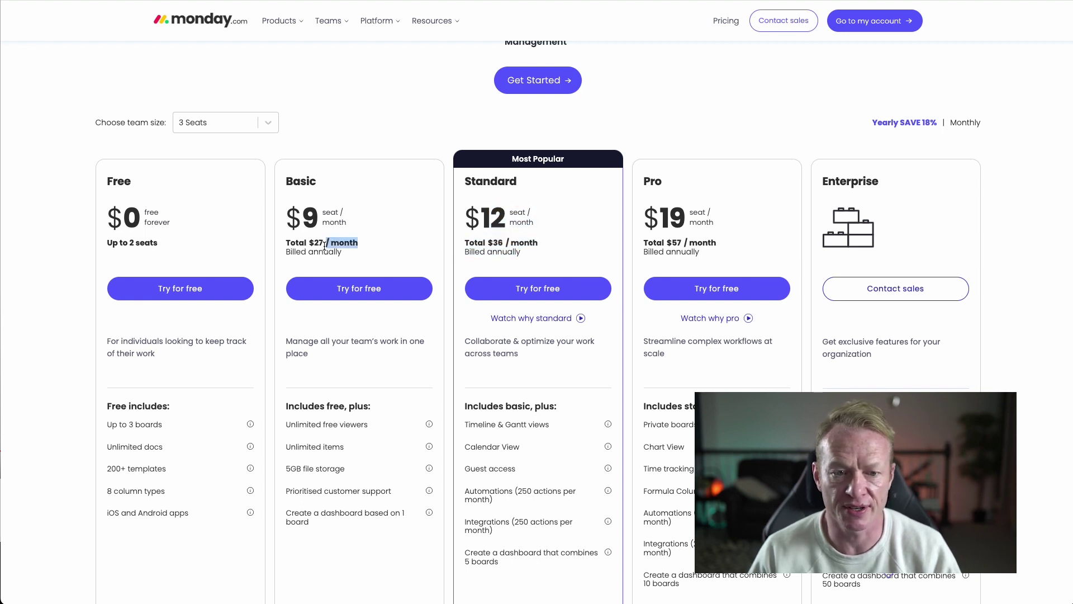
{"action": "left_click_drag", "start_coordinate": [670, 243], "coordinate": [728, 245]}
{"action": "left_click", "coordinate": [720, 254]}
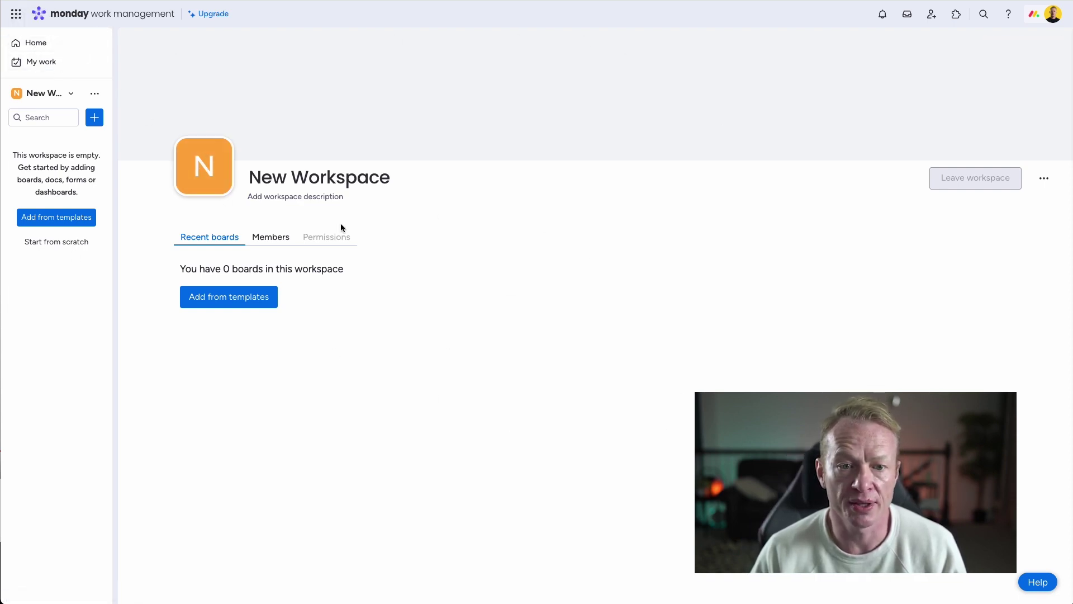
- Go to the Home page and bring up the current workspace's options menu
{"action": "left_click", "coordinate": [56, 45]}
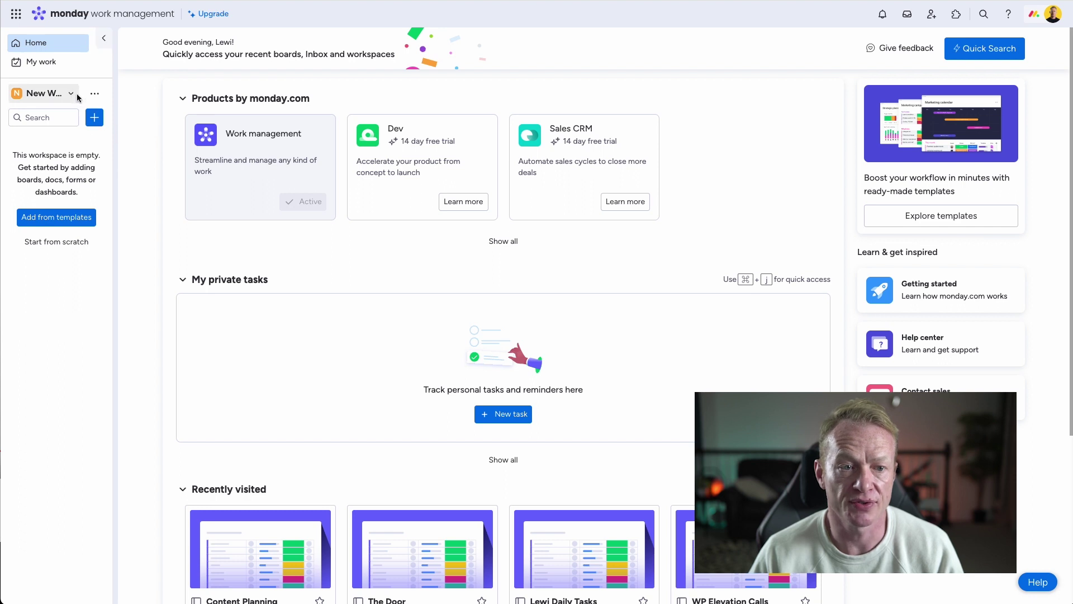
{"action": "left_click", "coordinate": [95, 97]}
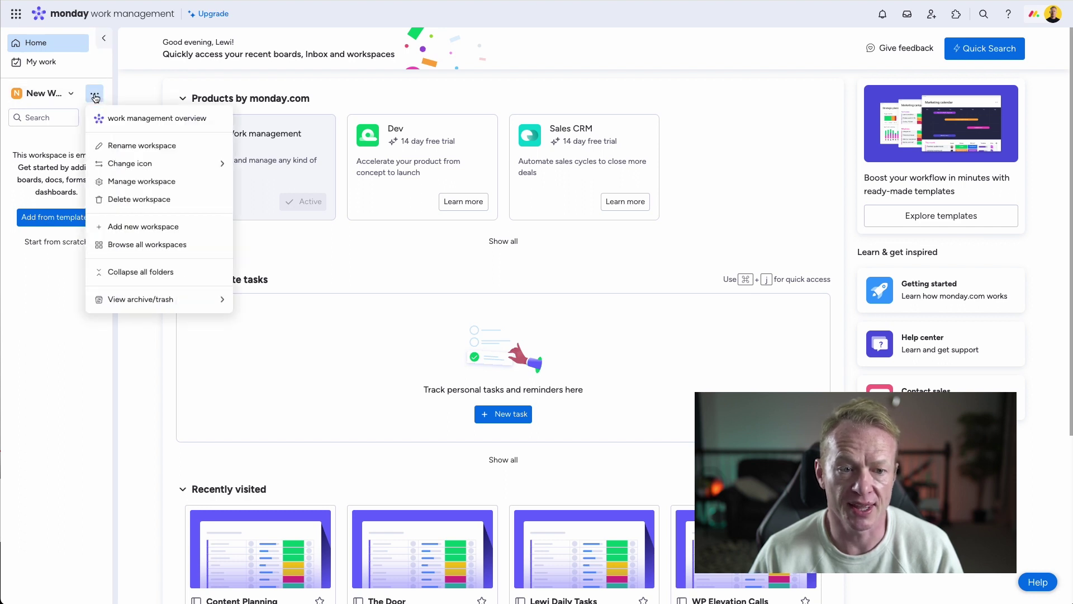
- Add a new workspace, extending the default name with the user's team name
{"action": "left_click", "coordinate": [163, 233]}
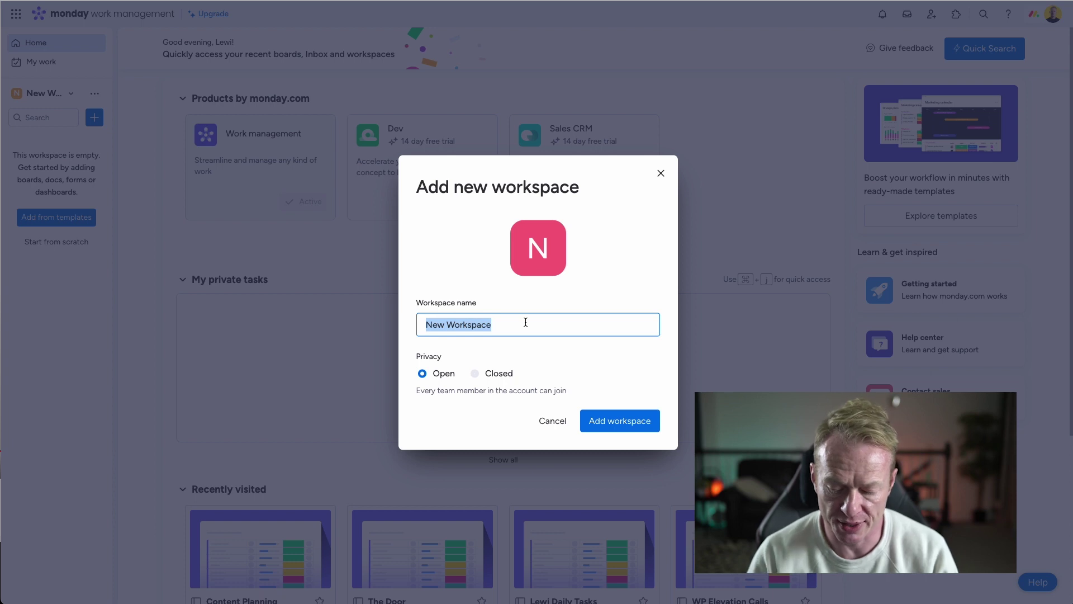
{"action": "key", "text": "Right"}
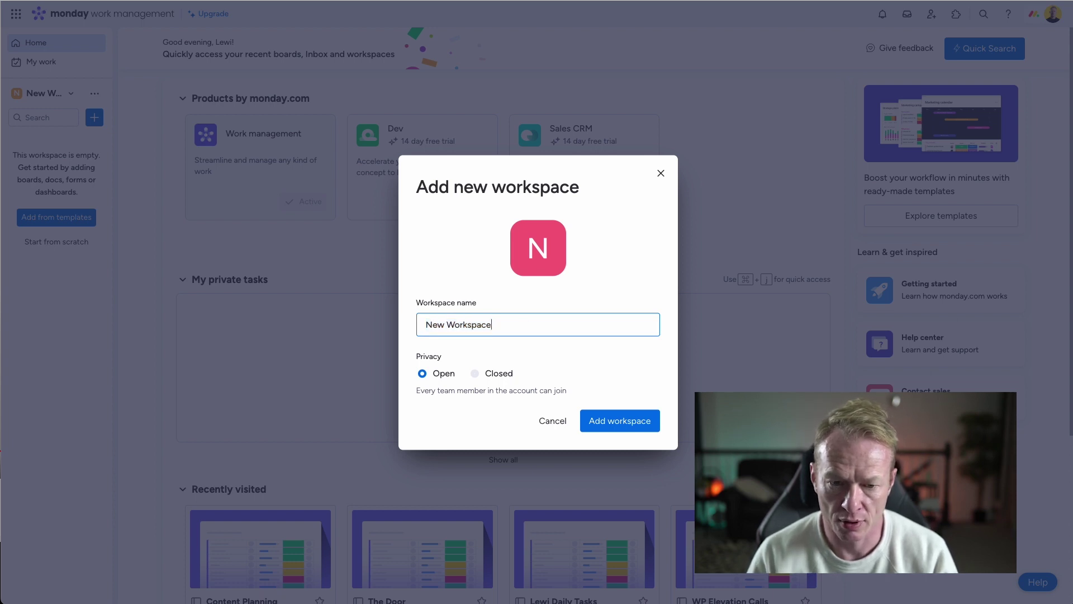
{"action": "type", "text": "For Lewi's Team"}
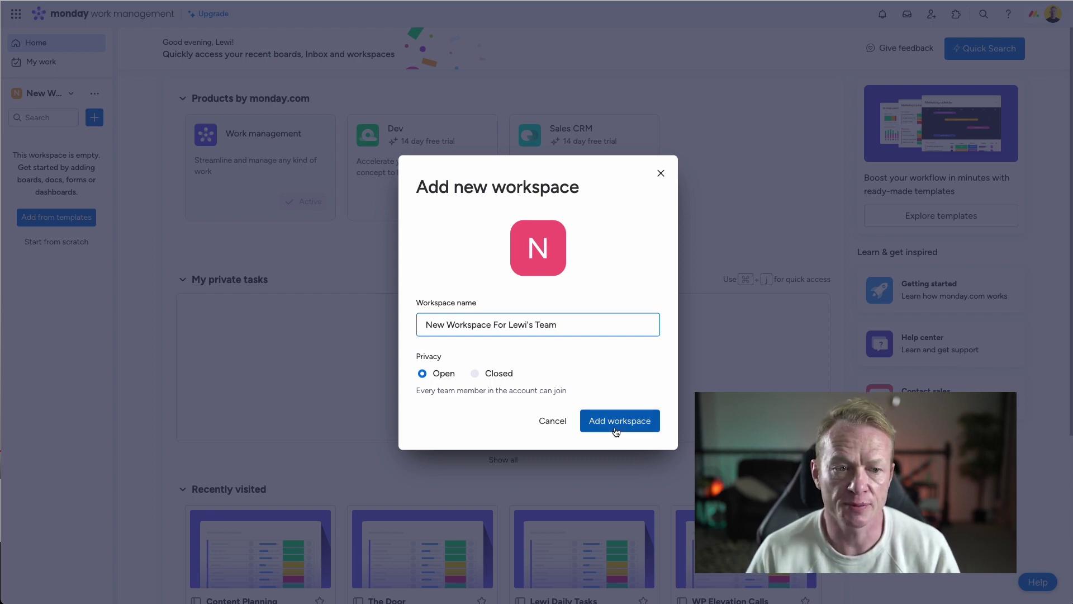
{"action": "left_click", "coordinate": [615, 430]}
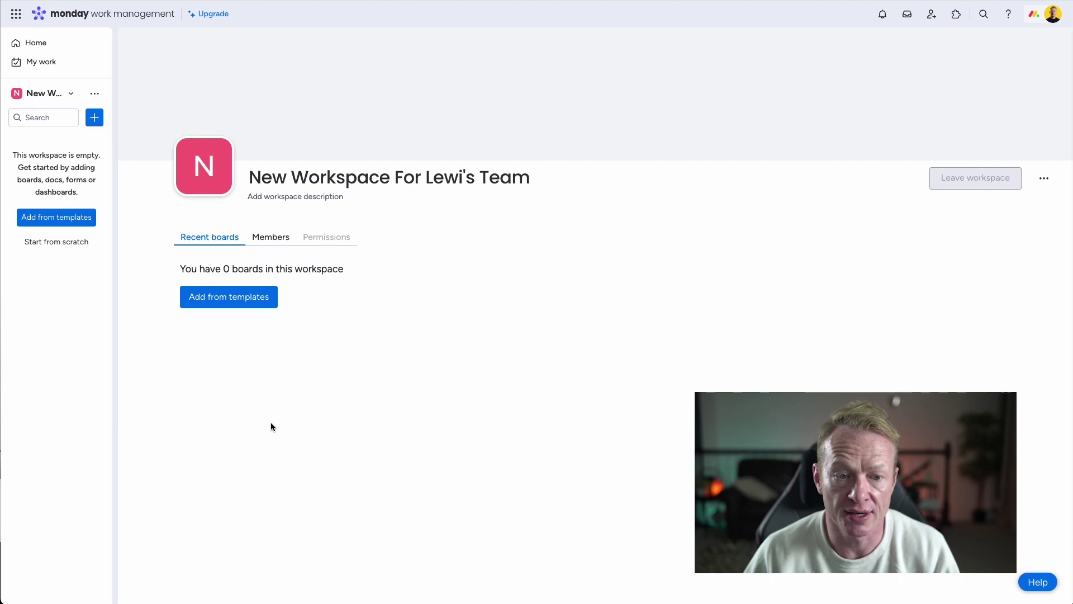
- Create a board from the Start from Scratch template in the template gallery
{"action": "left_click", "coordinate": [245, 305]}
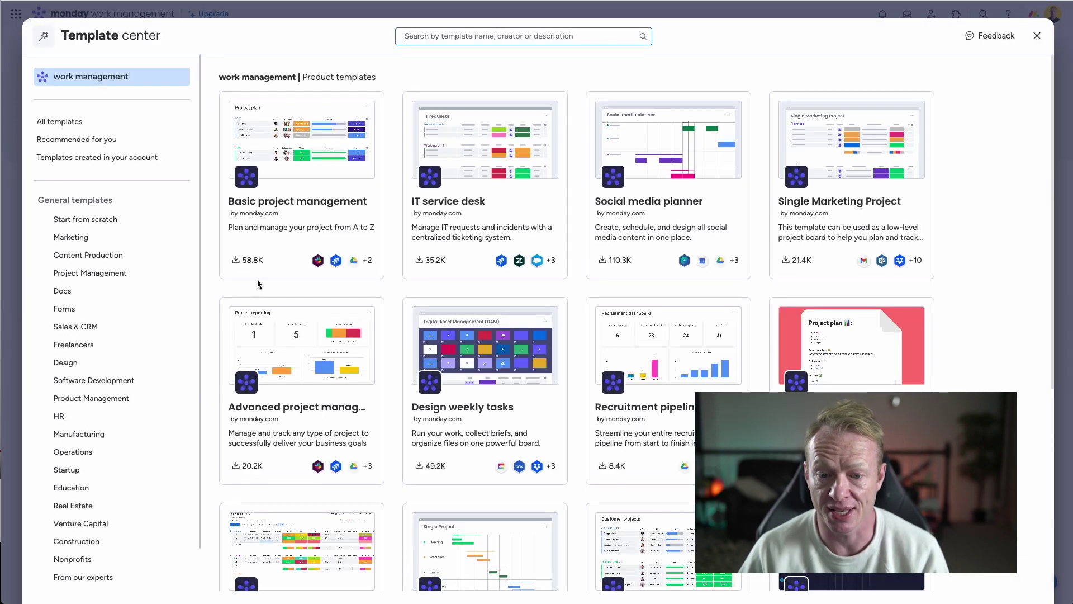
{"action": "scroll", "coordinate": [484, 398], "scroll_direction": "down", "scroll_amount": 5}
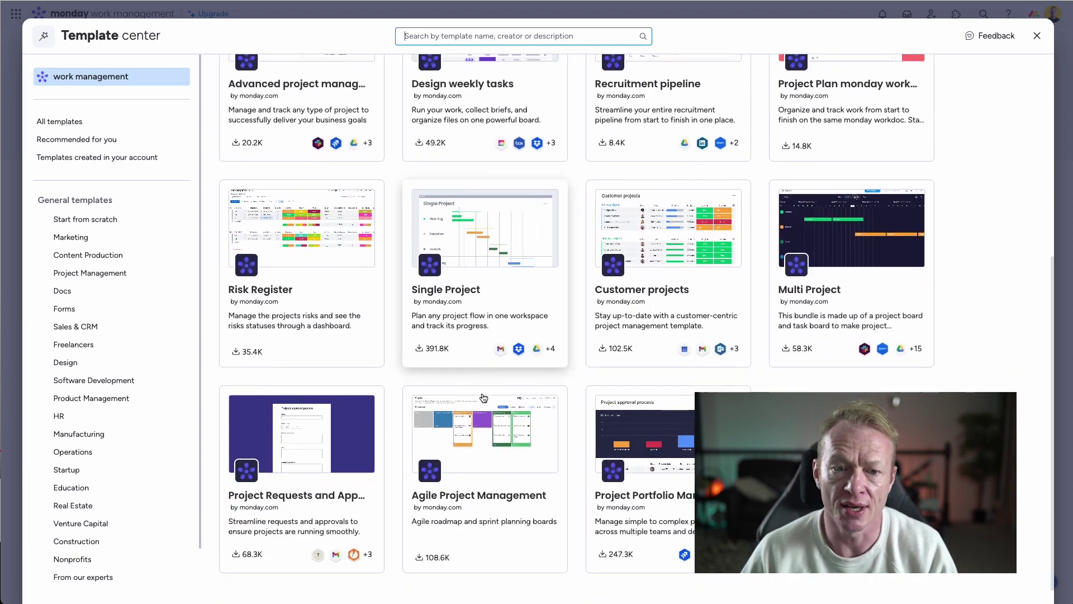
{"action": "scroll", "coordinate": [484, 398], "scroll_direction": "up", "scroll_amount": 5}
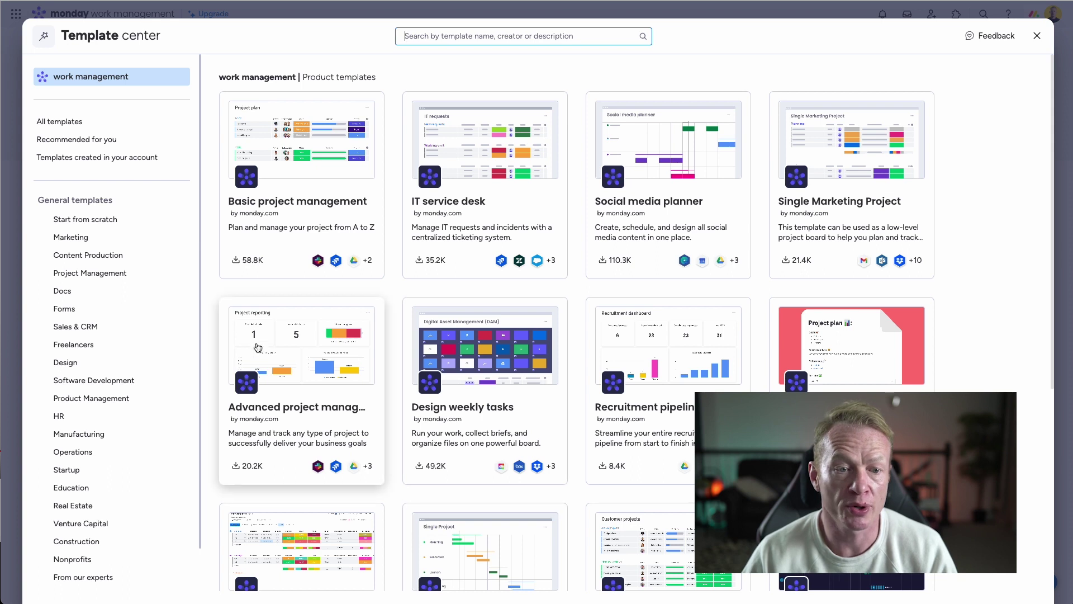
{"action": "left_click", "coordinate": [105, 222]}
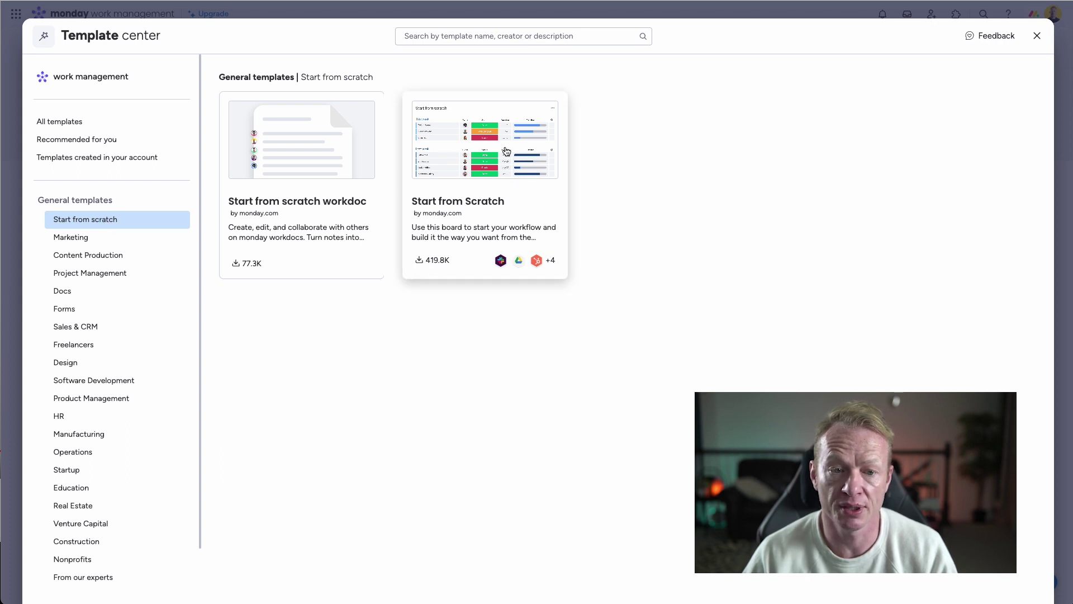
{"action": "left_click", "coordinate": [490, 169]}
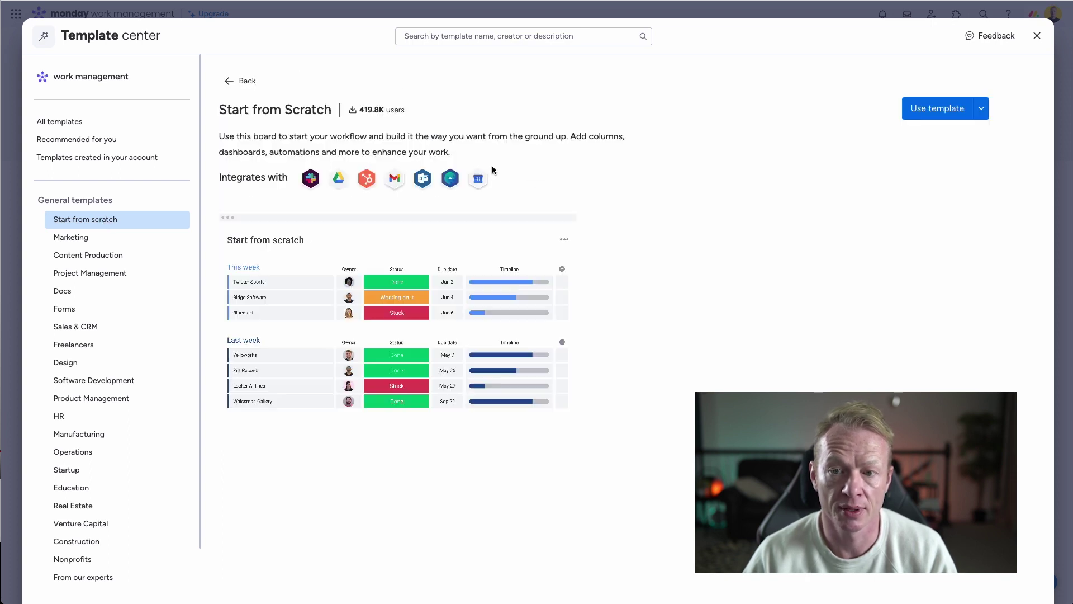
{"action": "left_click", "coordinate": [948, 115]}
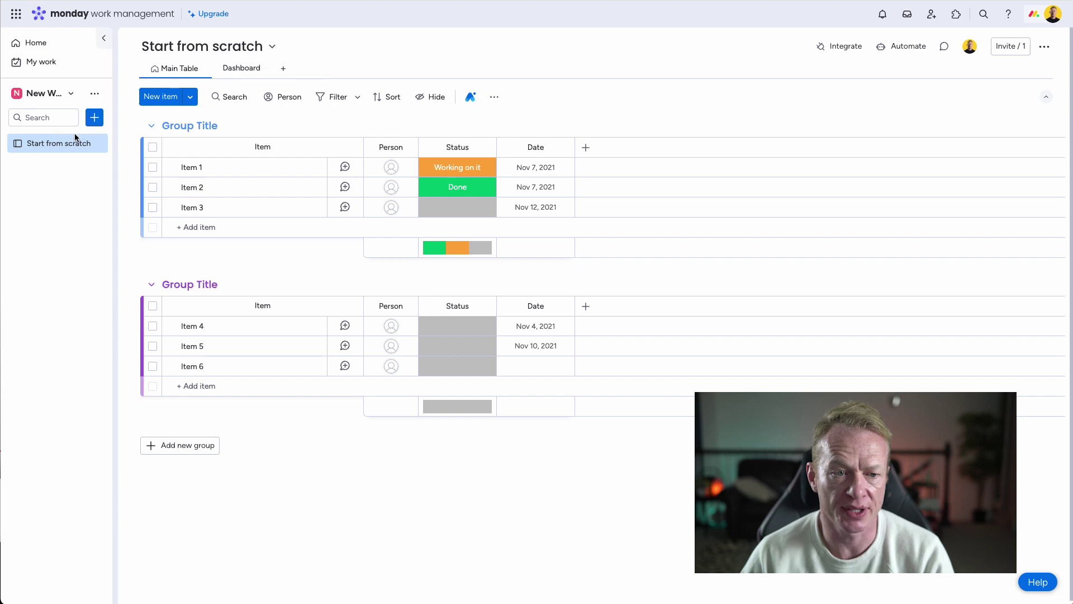
- Rename the board to 'Farming Strategies' from its sidebar menu
{"action": "left_click", "coordinate": [96, 145]}
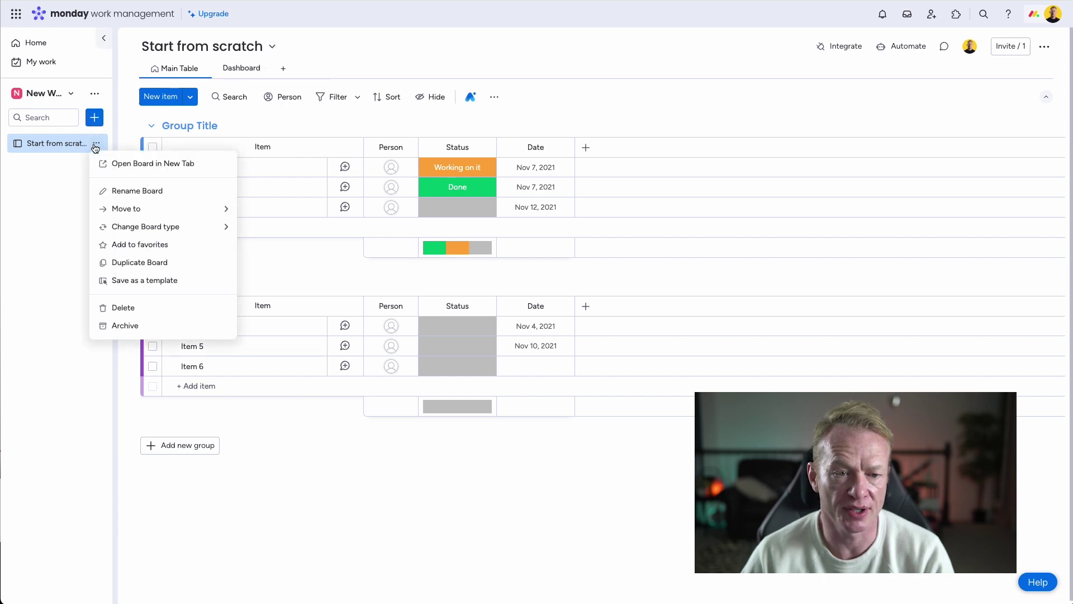
{"action": "left_click", "coordinate": [127, 191]}
{"action": "double_click", "coordinate": [89, 147]}
{"action": "triple_click", "coordinate": [89, 147]}
{"action": "type", "text": "Farming "}
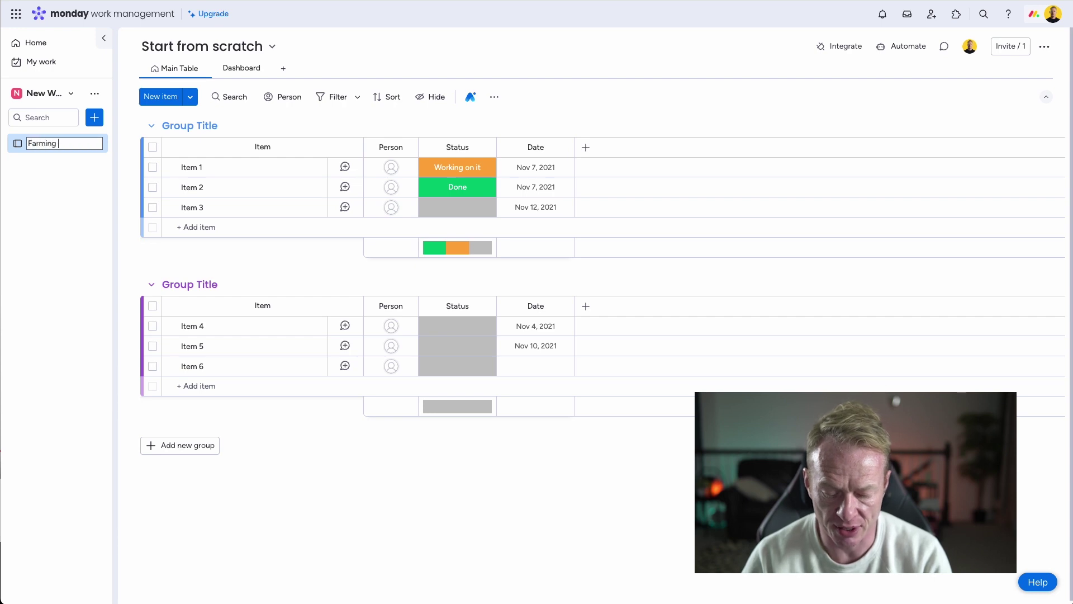
{"action": "type", "text": "Strategies"}
{"action": "key", "text": "Return"}
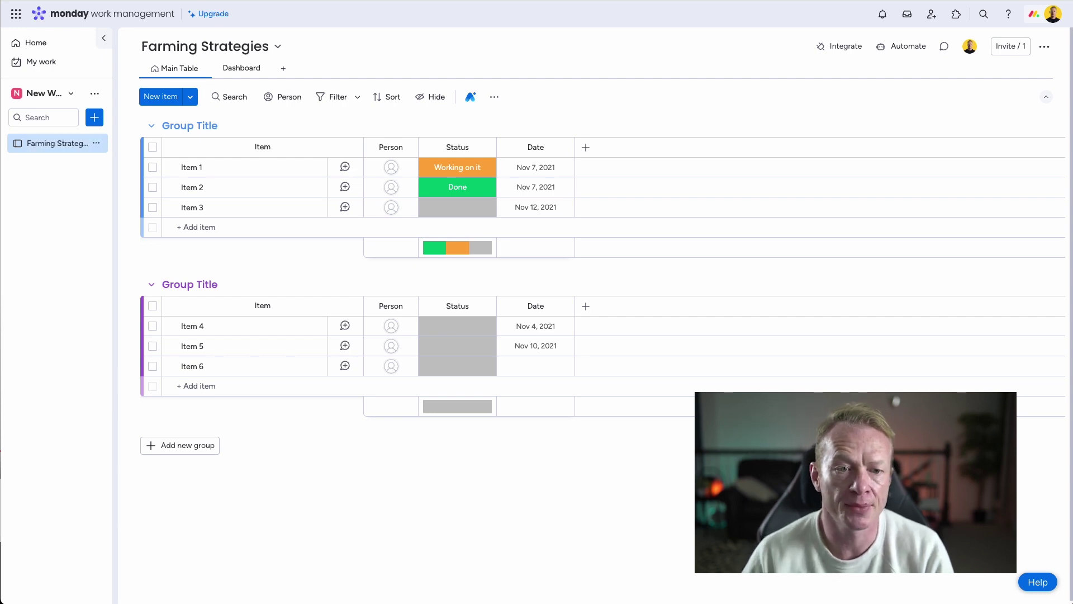
- Collapse and re-expand both groups on the board
{"action": "left_click", "coordinate": [148, 129]}
{"action": "left_click", "coordinate": [149, 129]}
{"action": "left_click", "coordinate": [152, 285]}
{"action": "left_click", "coordinate": [153, 286]}
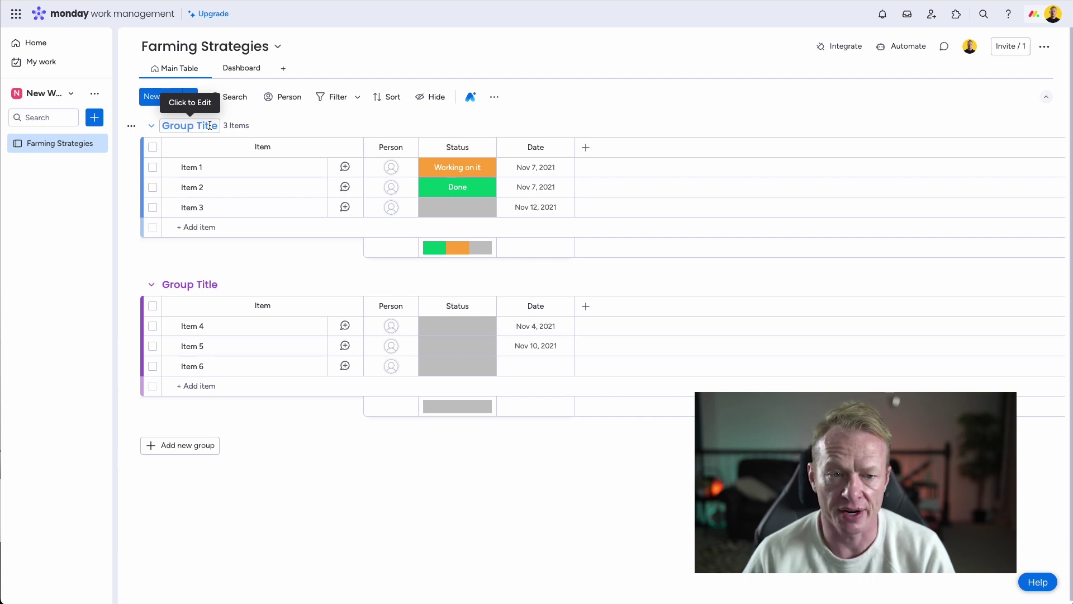
- Rename the groups to 'Mailers' and 'Circle Prospecting', fixing the 'Cricle' typo via spell suggestion
{"action": "left_click", "coordinate": [210, 125]}
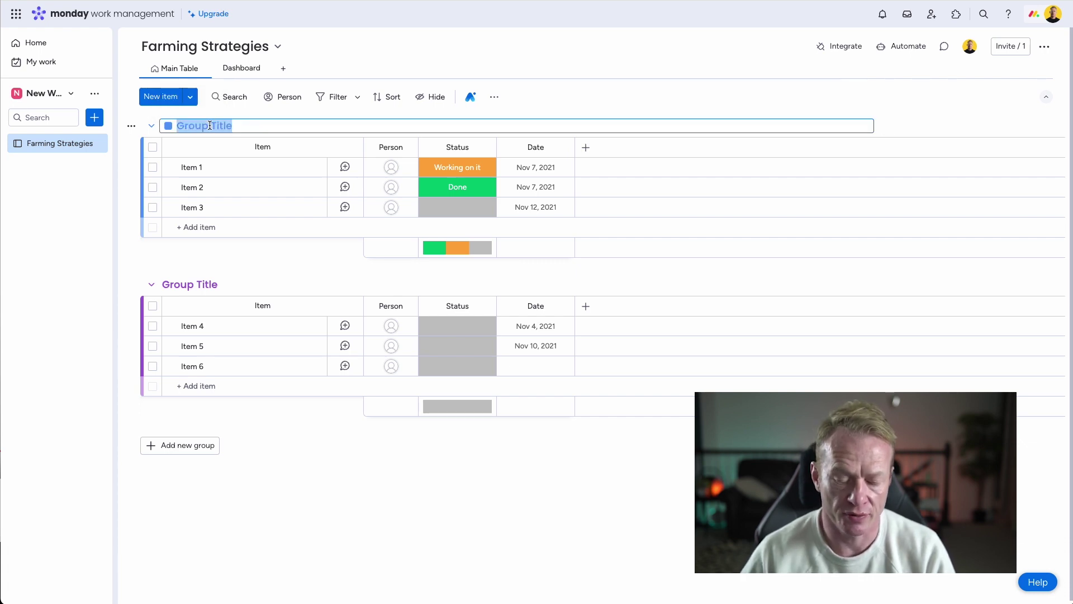
{"action": "type", "text": "Mailers"}
{"action": "key", "text": "Return"}
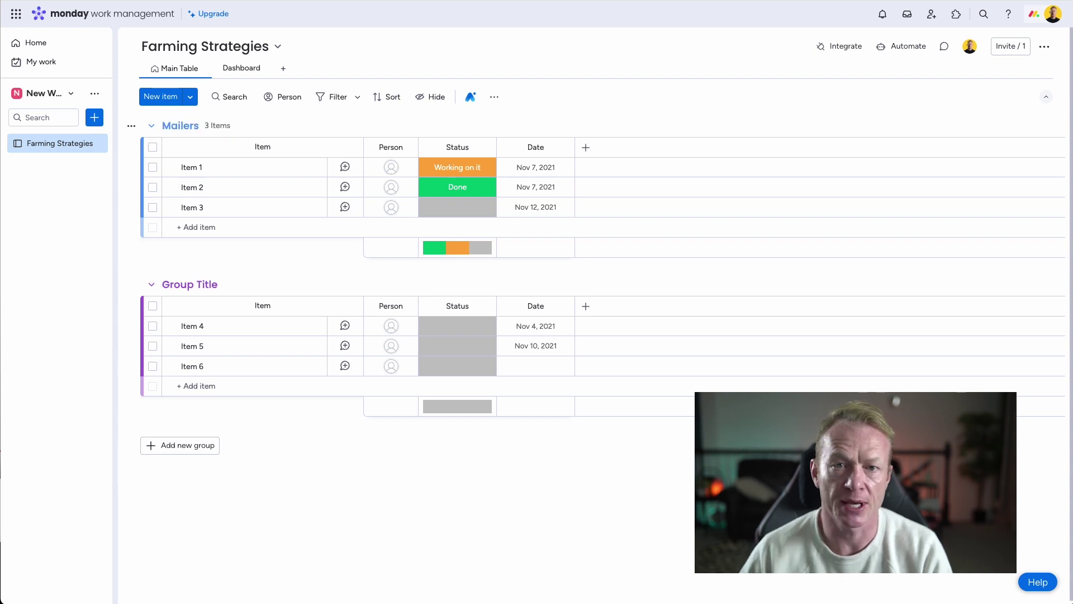
{"action": "left_click", "coordinate": [200, 285]}
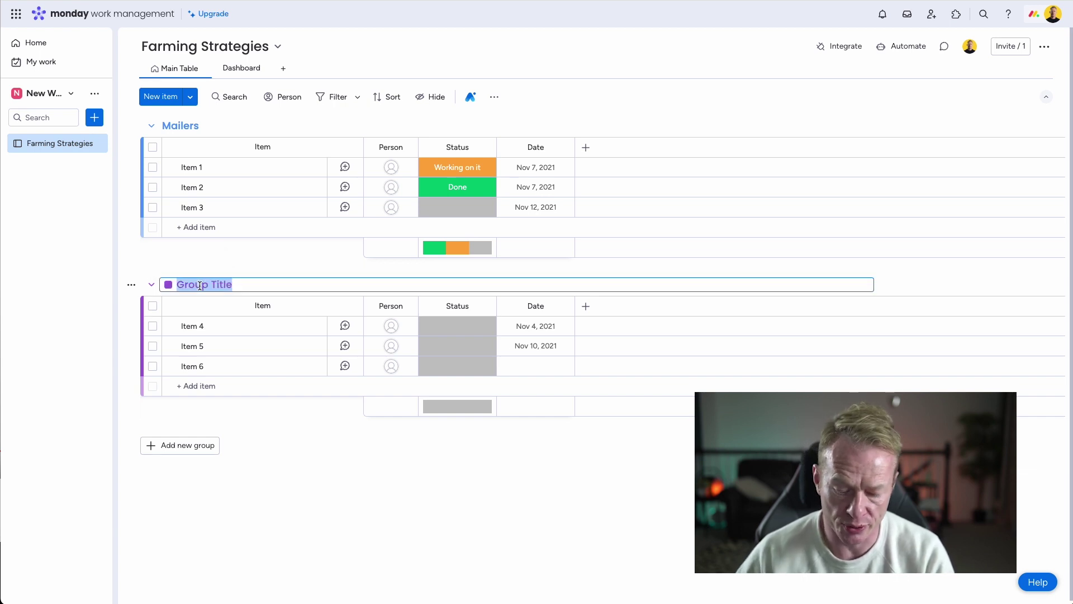
{"action": "type", "text": "Cricle Pro"}
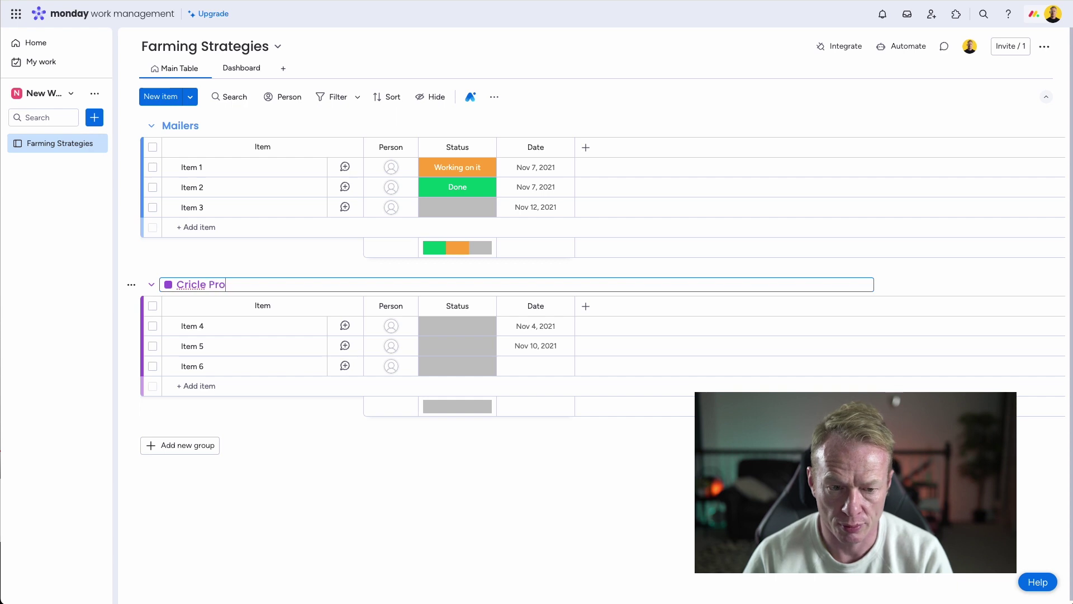
{"action": "type", "text": "specting"}
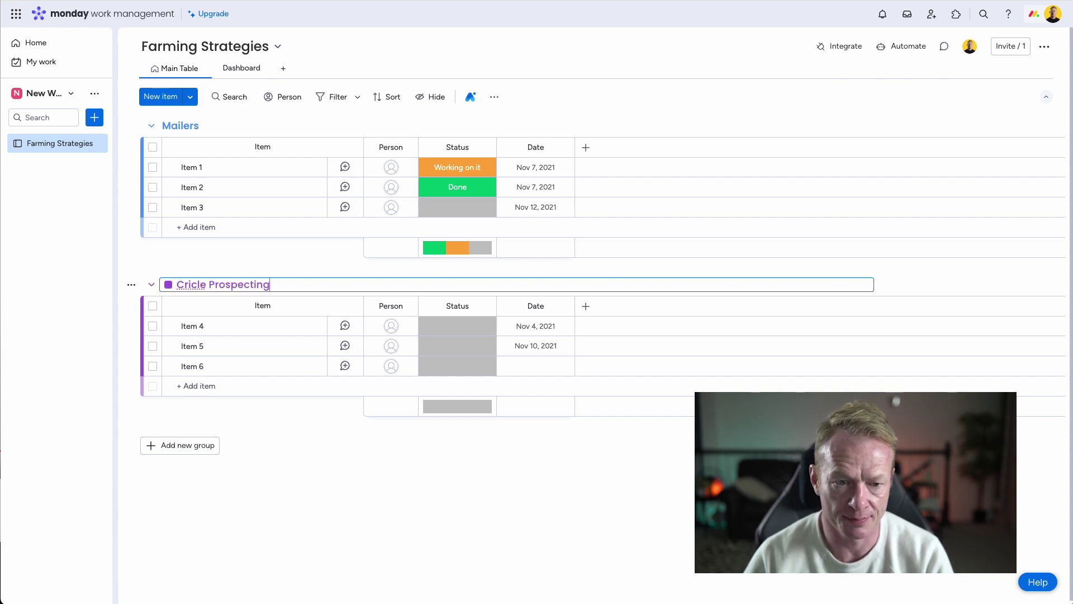
{"action": "right_click", "coordinate": [185, 285]}
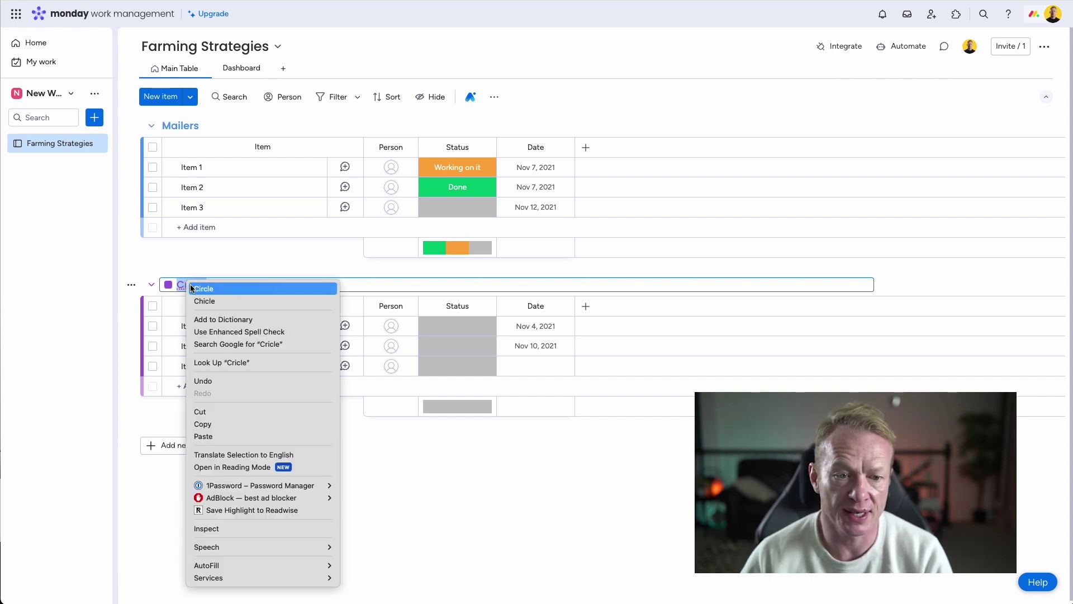
{"action": "left_click", "coordinate": [202, 289]}
{"action": "left_click", "coordinate": [346, 513]}
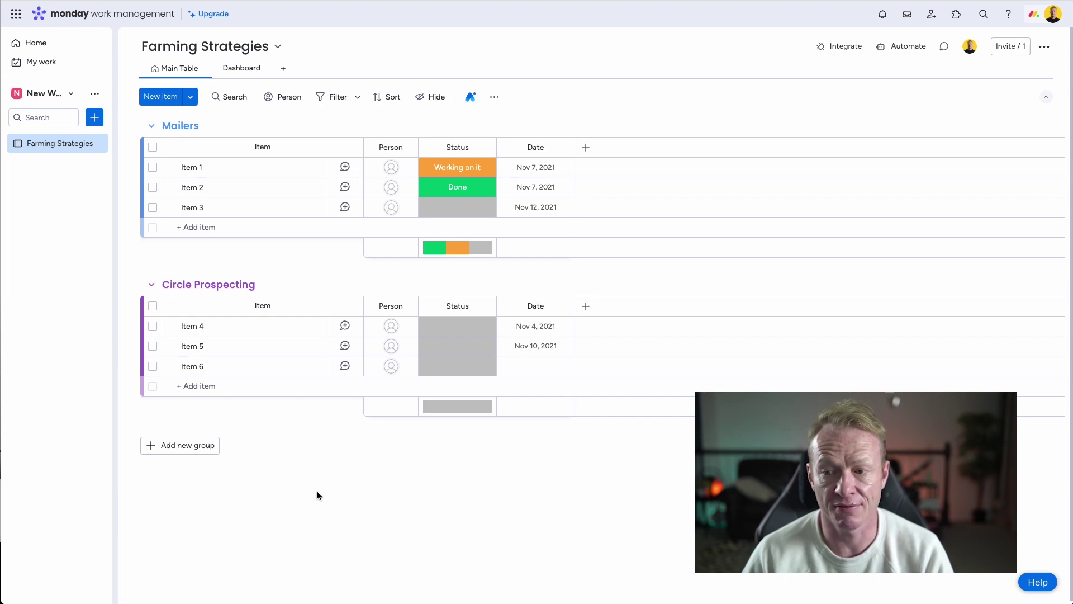
- Add a third group named 'Local Events'
{"action": "left_click", "coordinate": [200, 447]}
{"action": "left_click", "coordinate": [206, 442]}
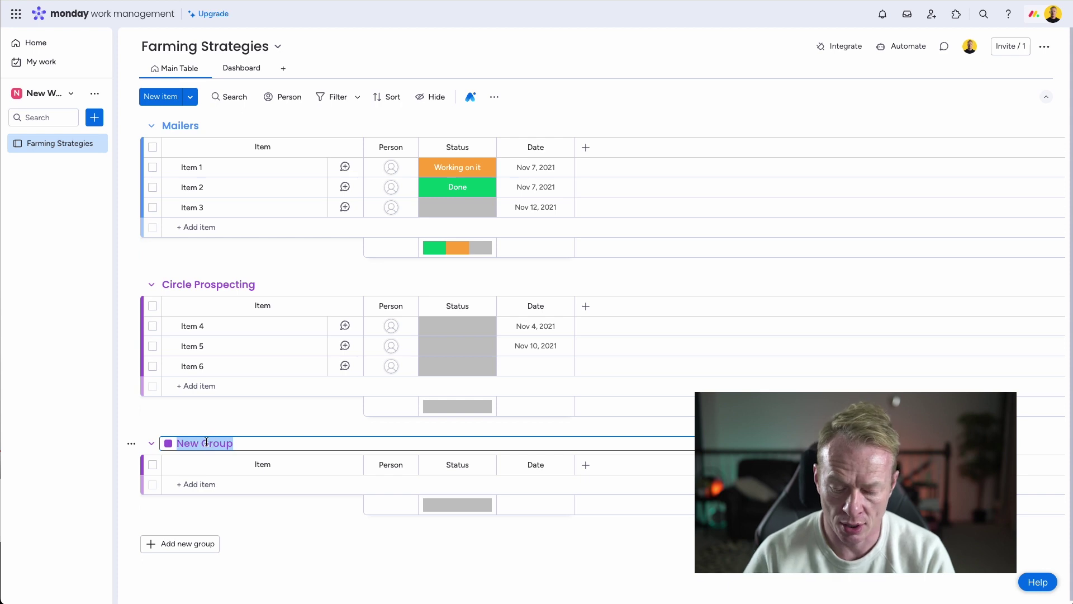
{"action": "type", "text": "Local Evnts"}
{"action": "key", "text": "BackSpace"}
{"action": "key", "text": "BackSpace"}
{"action": "type", "text": "ents"}
{"action": "key", "text": "Return"}
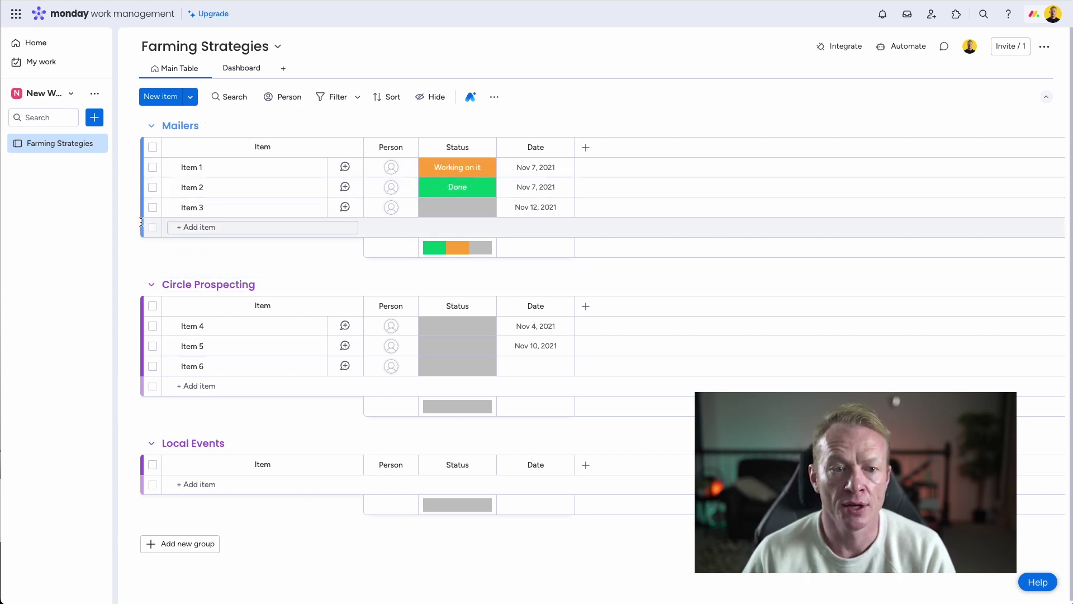
- Add a 'Task 2' item, then delete it along with Items 1–3 from Mailers
{"action": "left_click", "coordinate": [212, 228]}
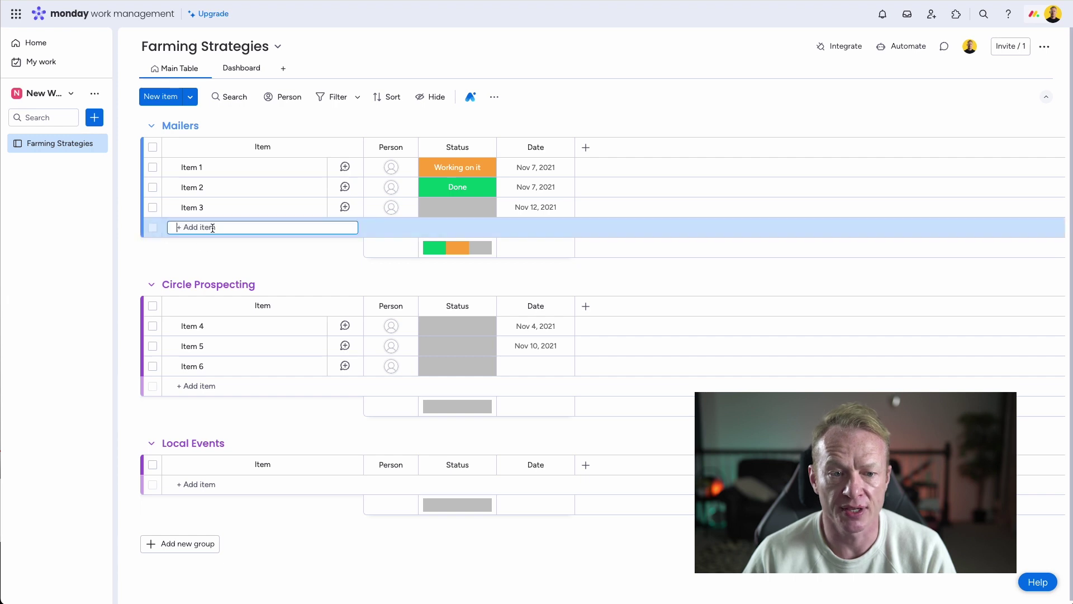
{"action": "type", "text": "Task 2"}
{"action": "key", "text": "Return"}
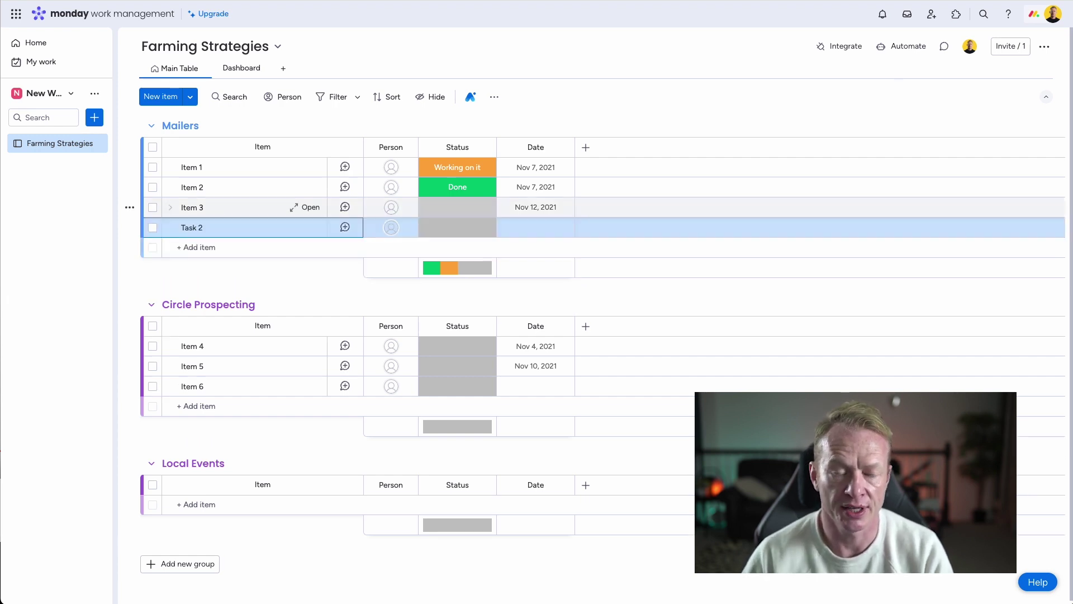
{"action": "left_click", "coordinate": [153, 168]}
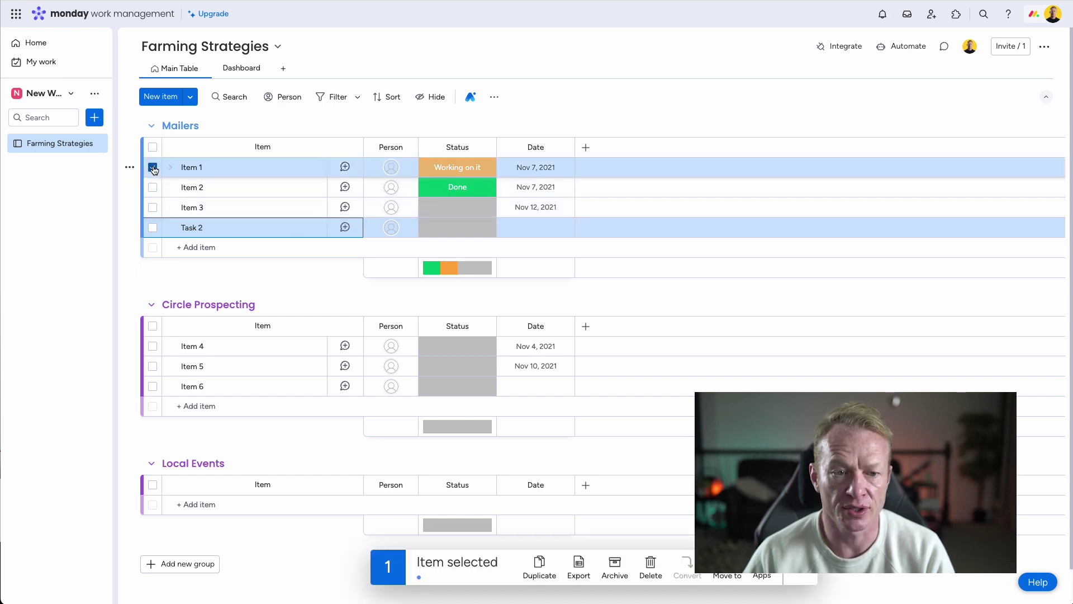
{"action": "left_click", "coordinate": [651, 564]}
{"action": "left_click", "coordinate": [655, 328]}
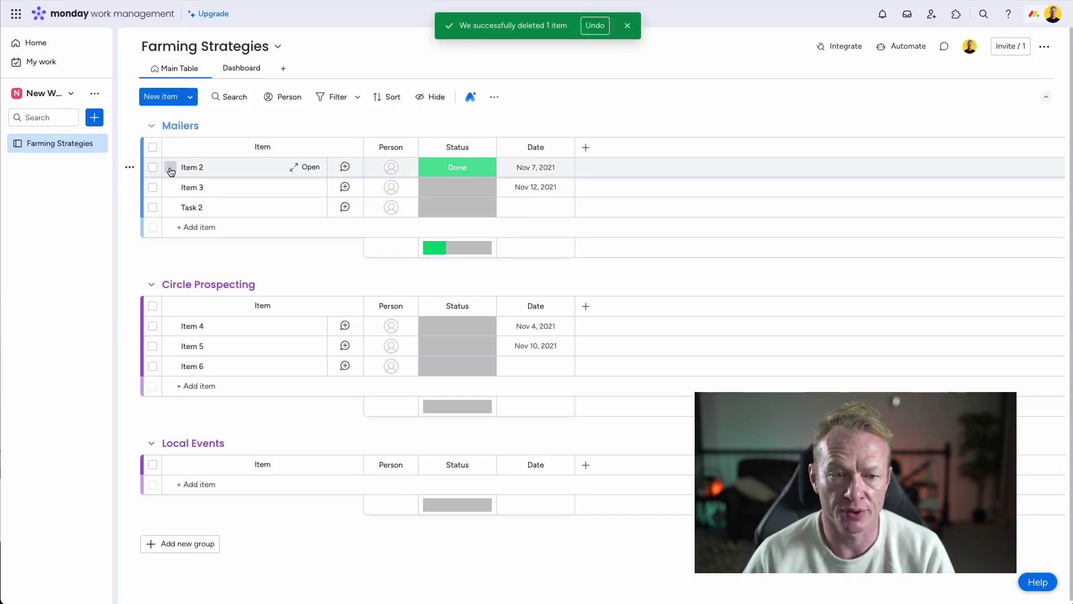
{"action": "left_click", "coordinate": [152, 167]}
{"action": "left_click", "coordinate": [153, 187]}
{"action": "left_click", "coordinate": [154, 208]}
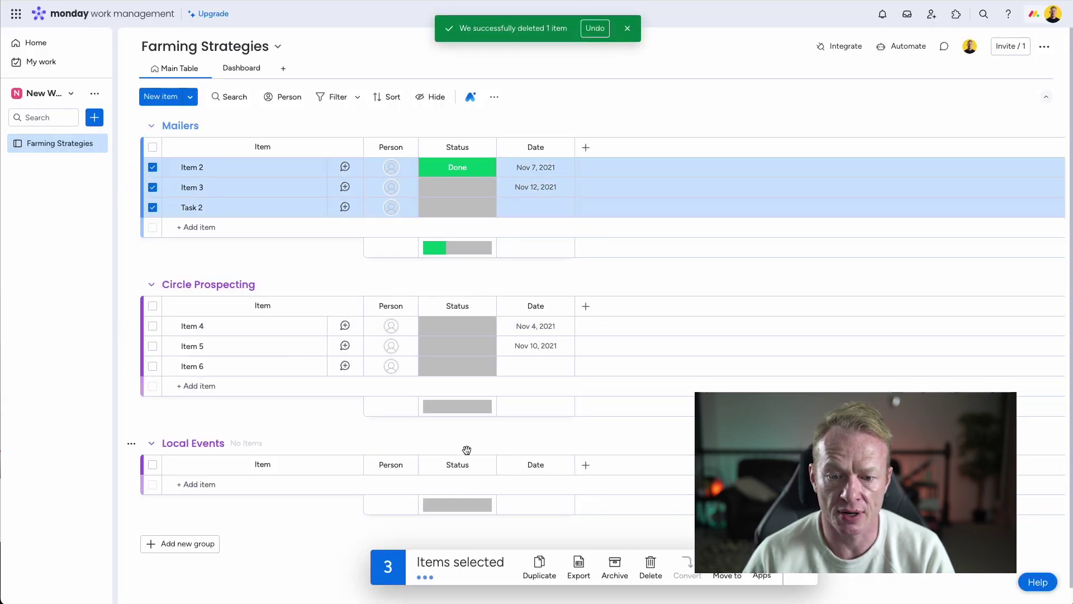
{"action": "left_click", "coordinate": [650, 564]}
{"action": "left_click", "coordinate": [655, 328]}
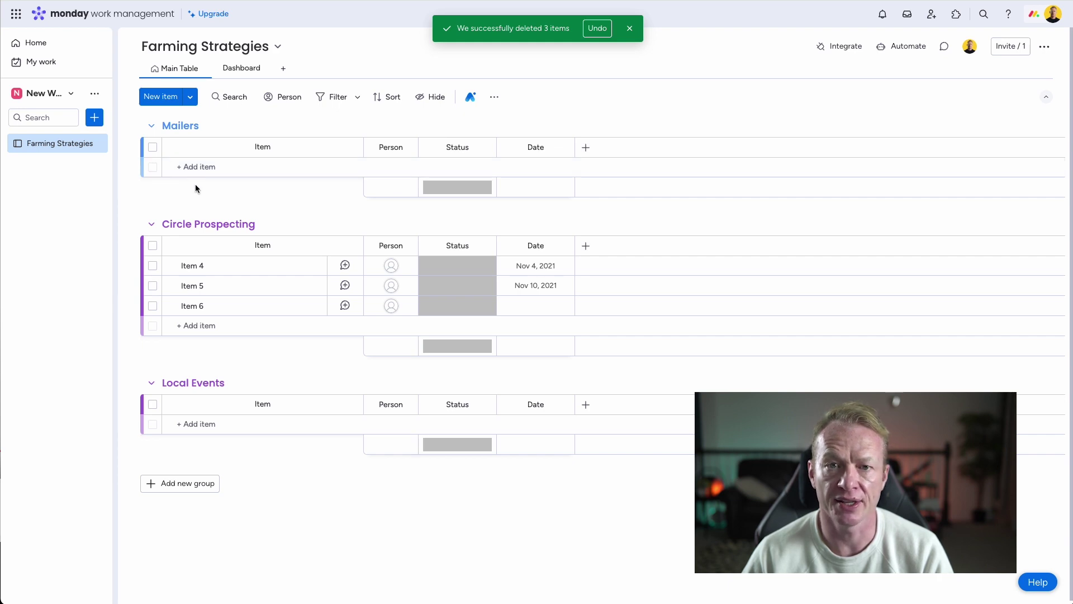
- Add List of adresses, Graphics, Sales Copy and Mailing Company items to Mailers
{"action": "left_click", "coordinate": [206, 168]}
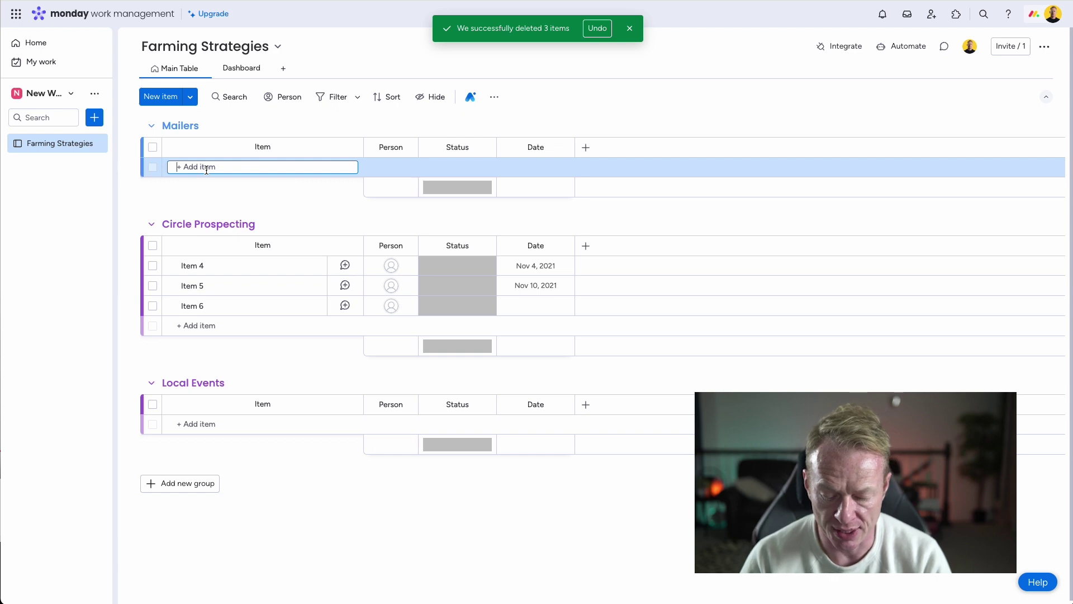
{"action": "type", "text": "List of adre"}
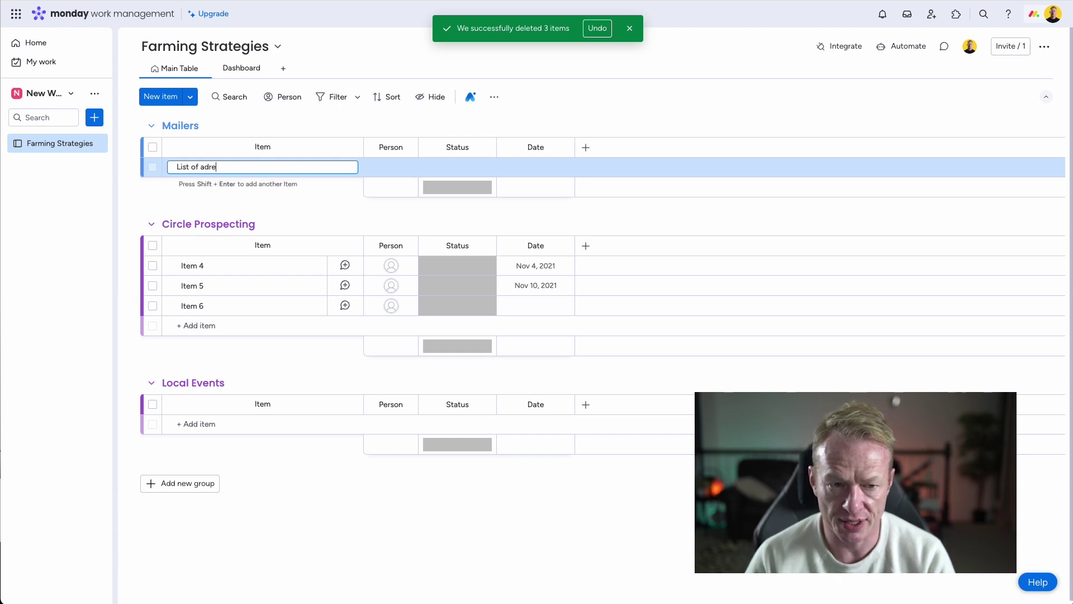
{"action": "type", "text": "sses"}
{"action": "key", "text": "Return"}
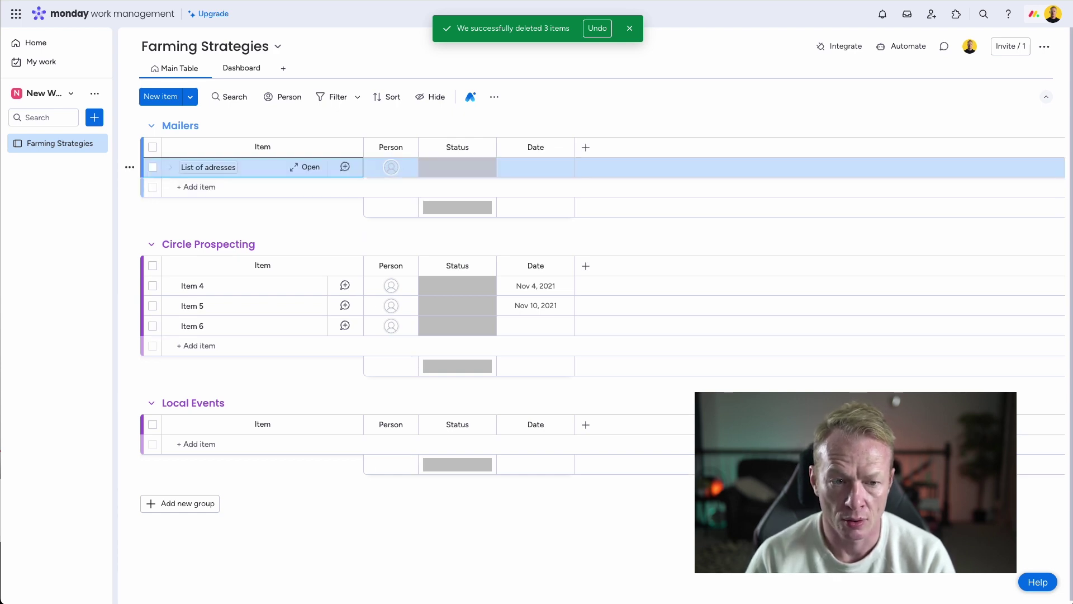
{"action": "left_click", "coordinate": [201, 187]}
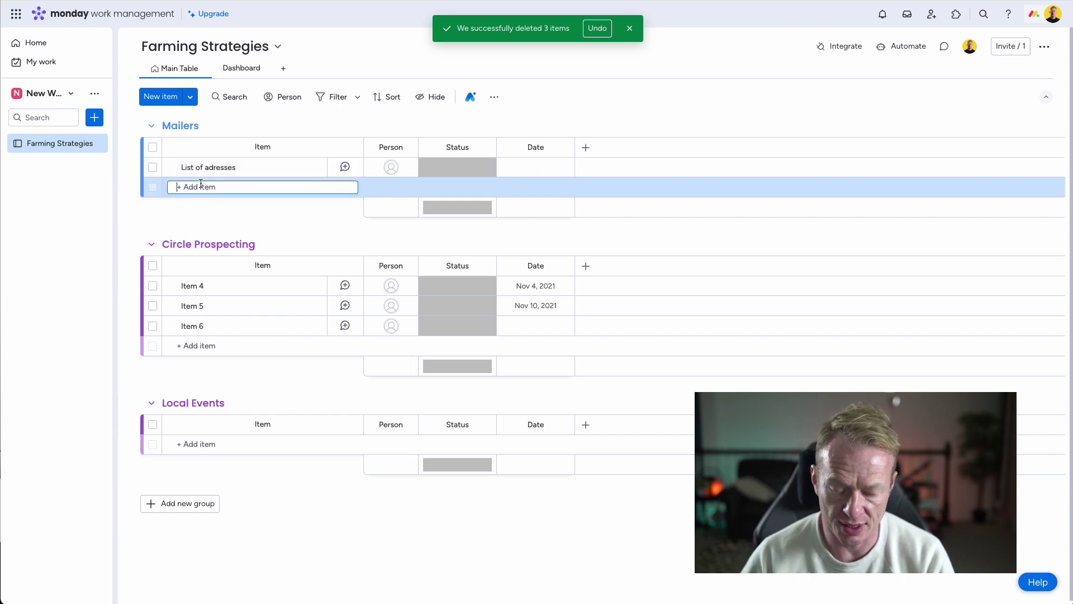
{"action": "type", "text": "Gra"}
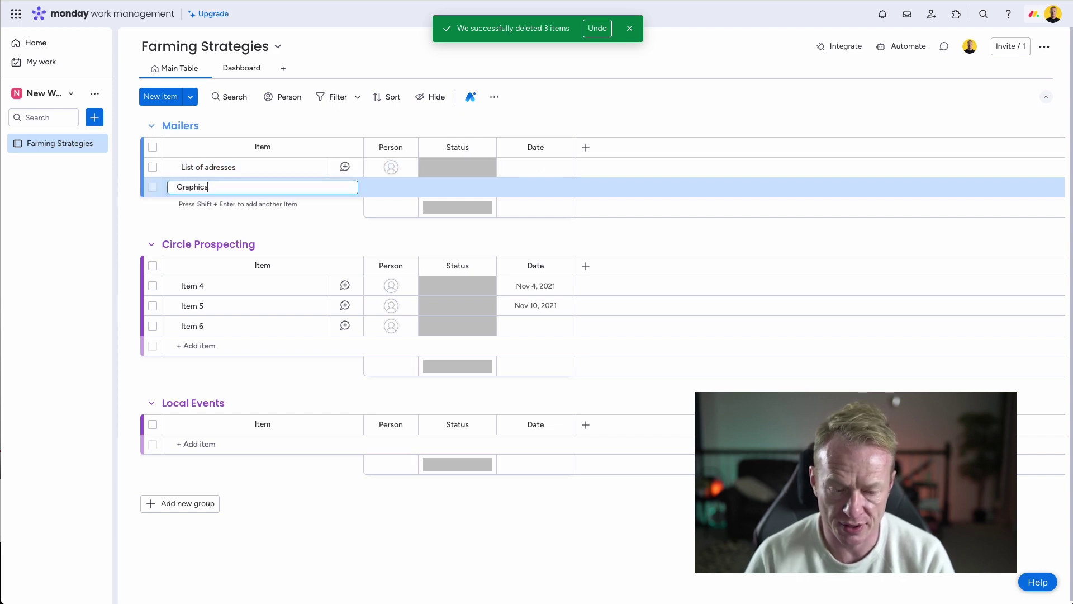
{"action": "type", "text": "phics"}
{"action": "key", "text": "Return"}
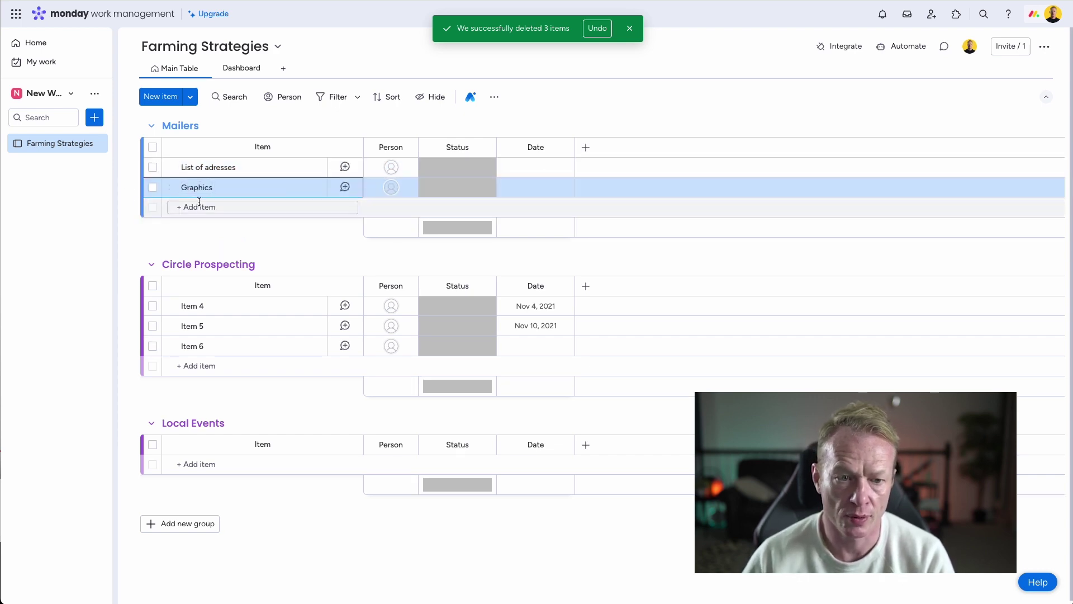
{"action": "left_click", "coordinate": [198, 205]}
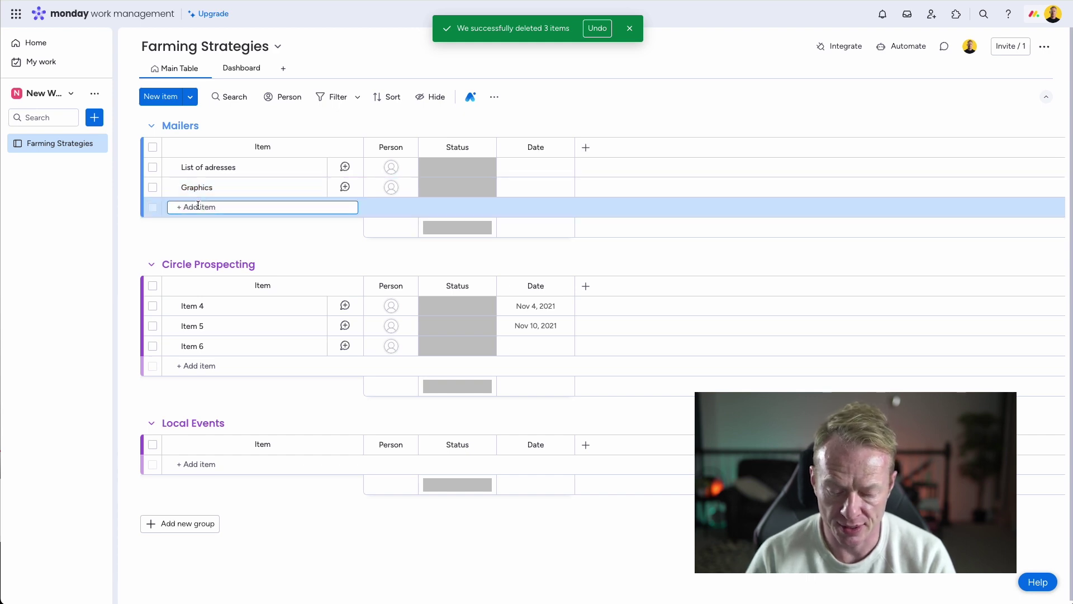
{"action": "key", "text": "Return"}
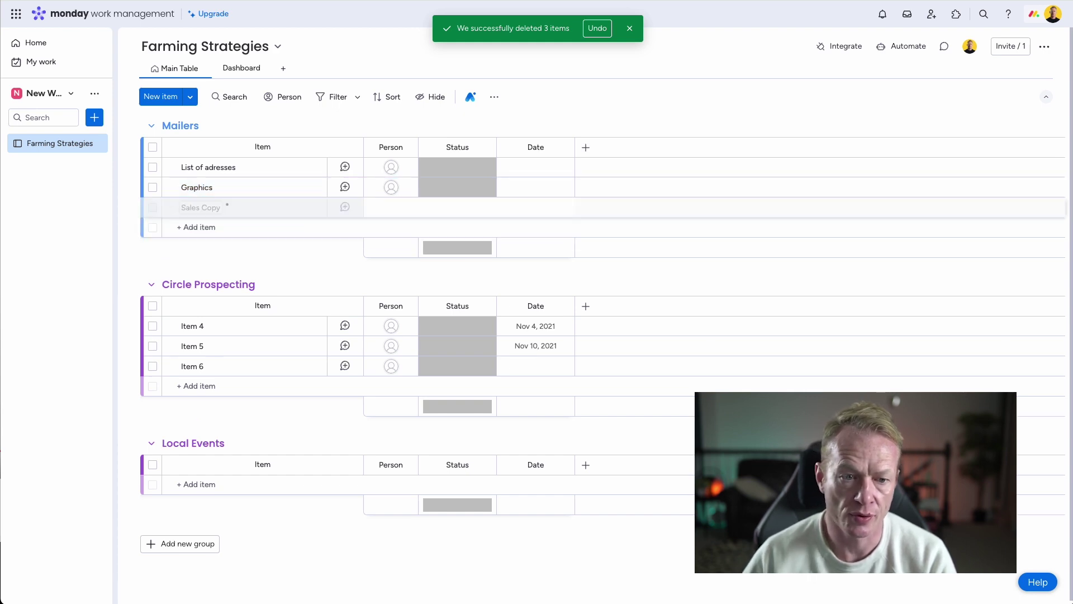
{"action": "left_click", "coordinate": [204, 228]}
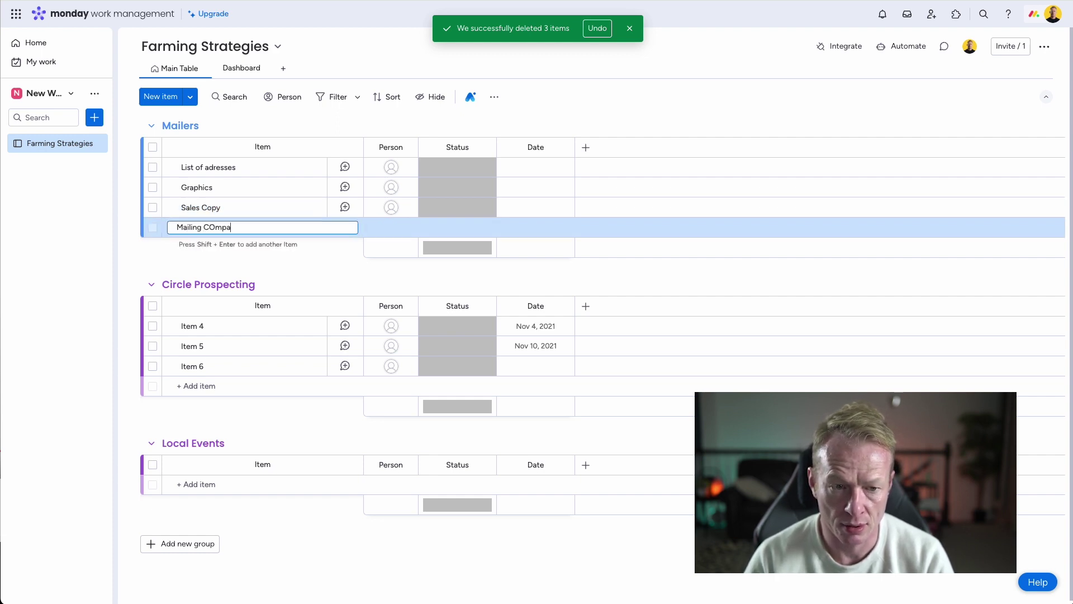
{"action": "key", "text": "Return"}
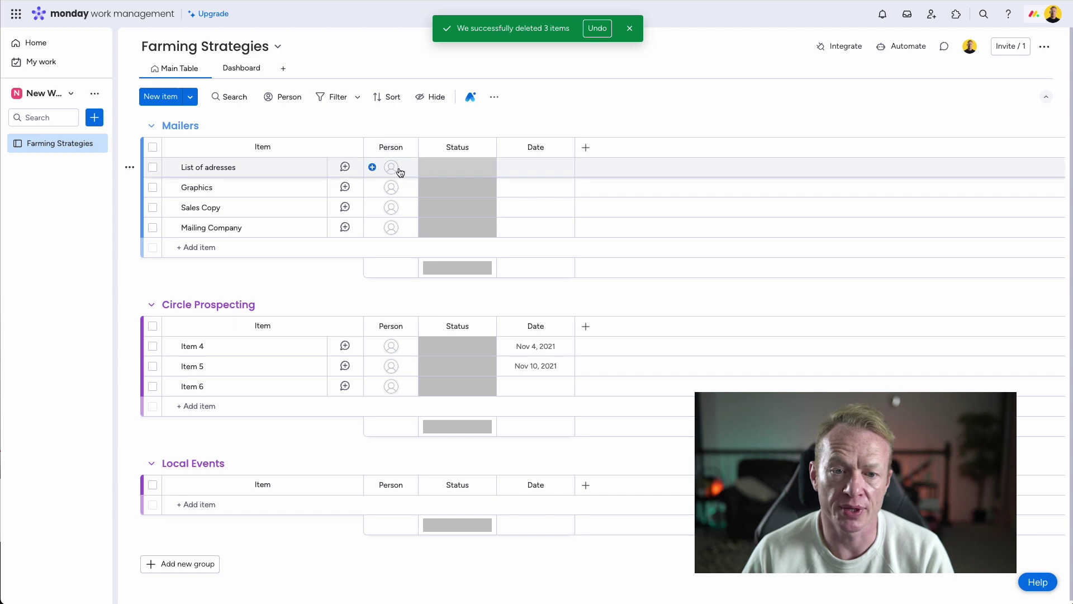
- Assign the board owner to List of adresses, mark it Working on it, dated May 12
{"action": "left_click", "coordinate": [393, 169]}
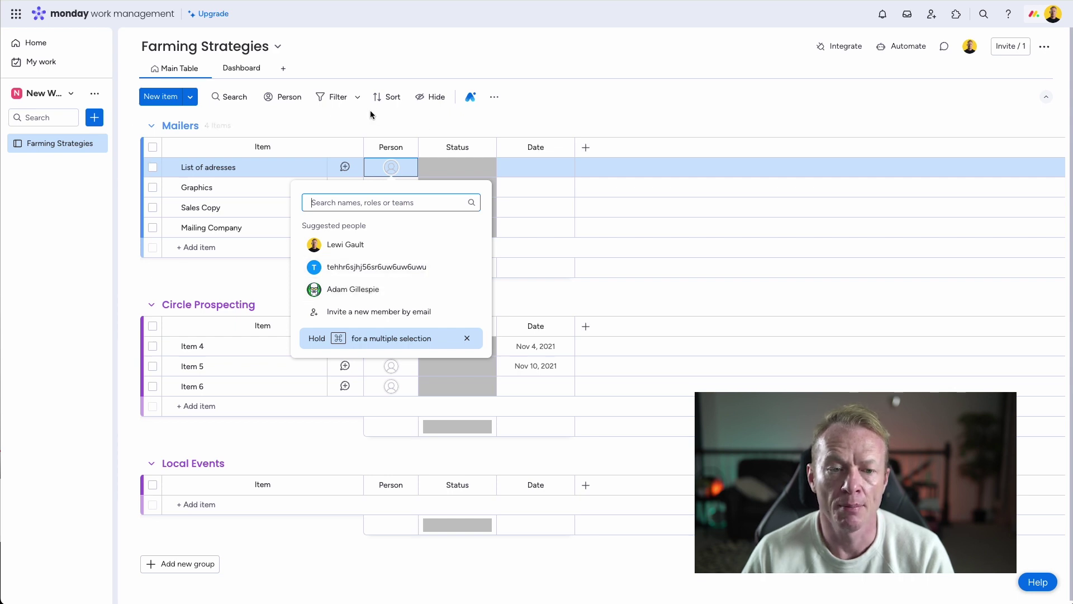
{"action": "left_click", "coordinate": [344, 246]}
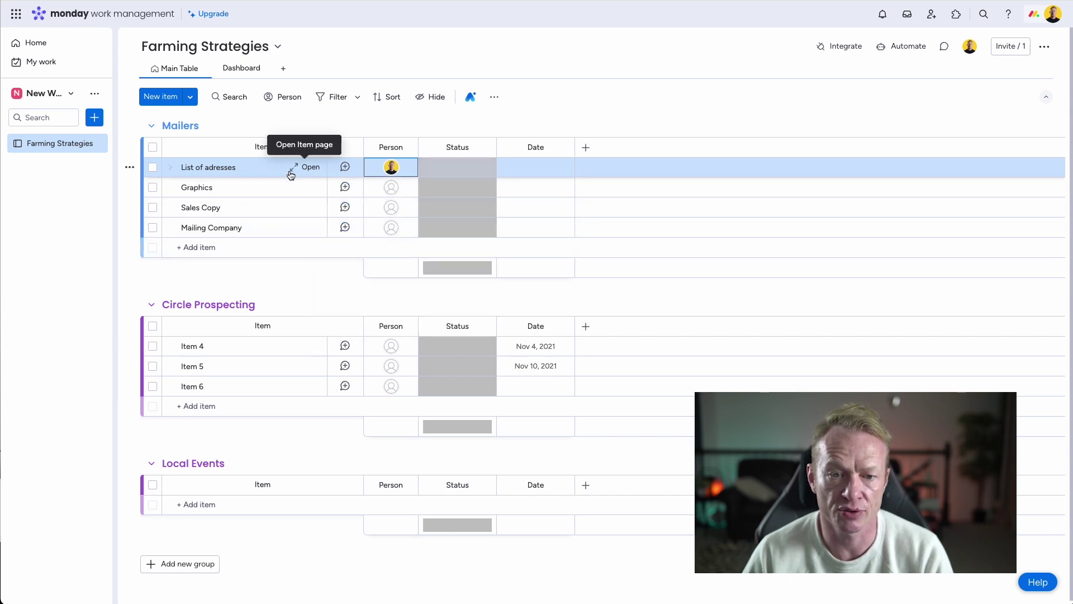
{"action": "left_click", "coordinate": [467, 170]}
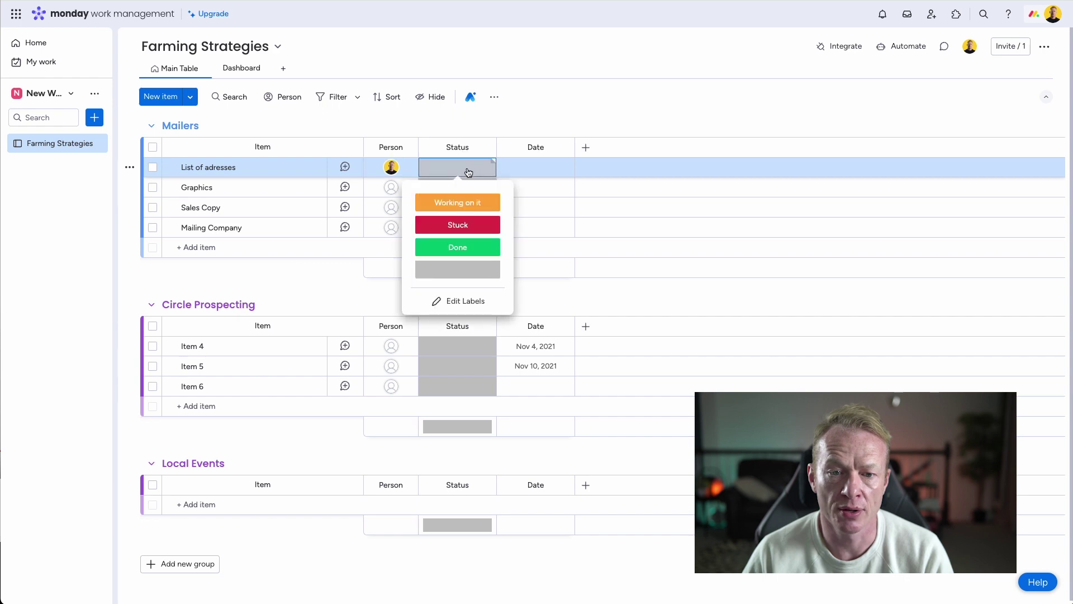
{"action": "left_click", "coordinate": [466, 212]}
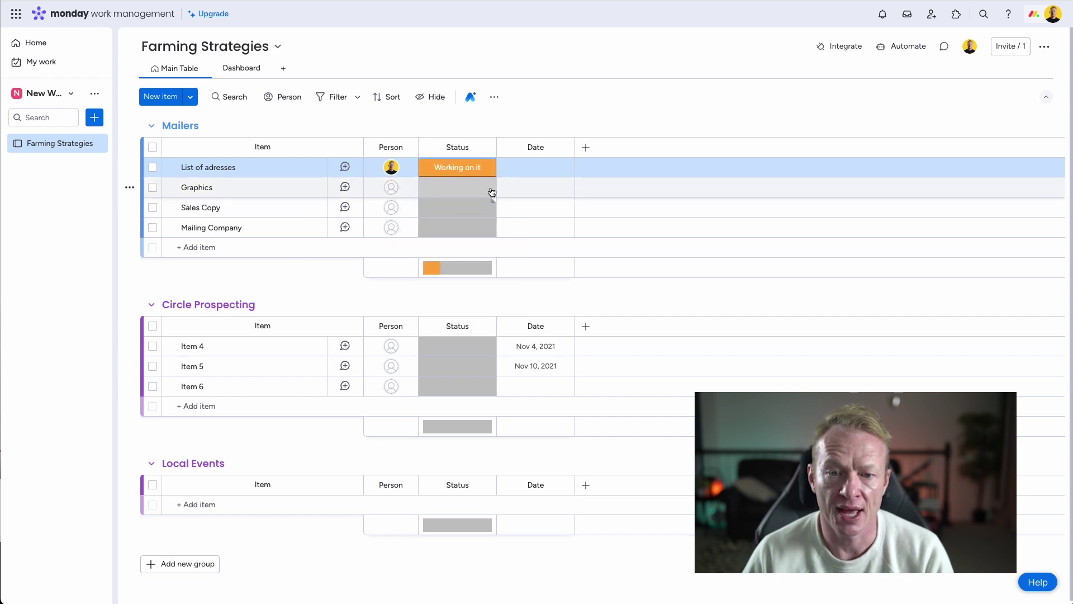
{"action": "left_click", "coordinate": [540, 168]}
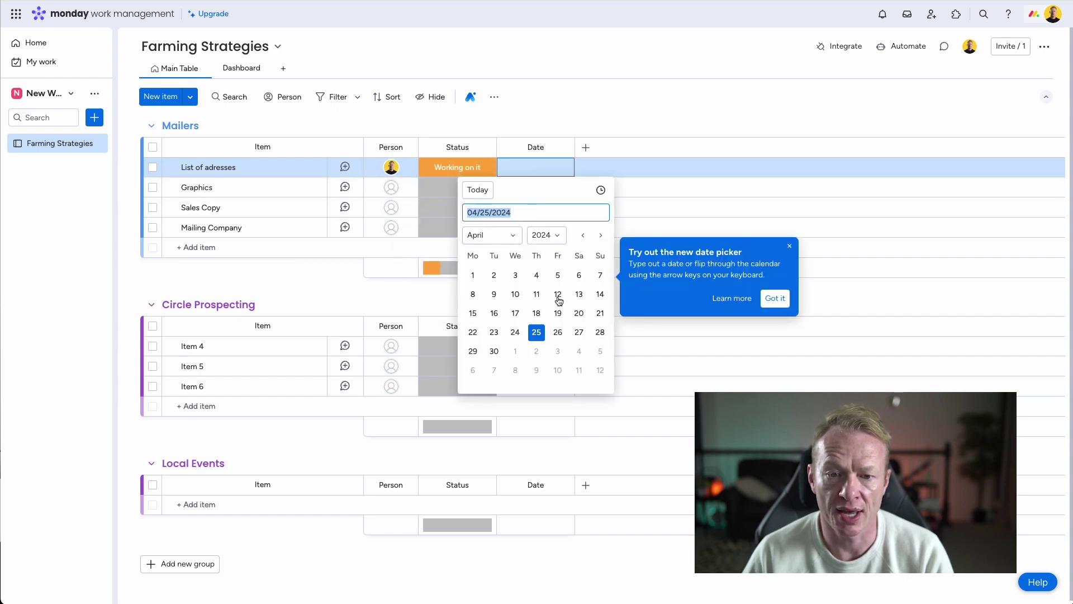
{"action": "left_click", "coordinate": [595, 235]}
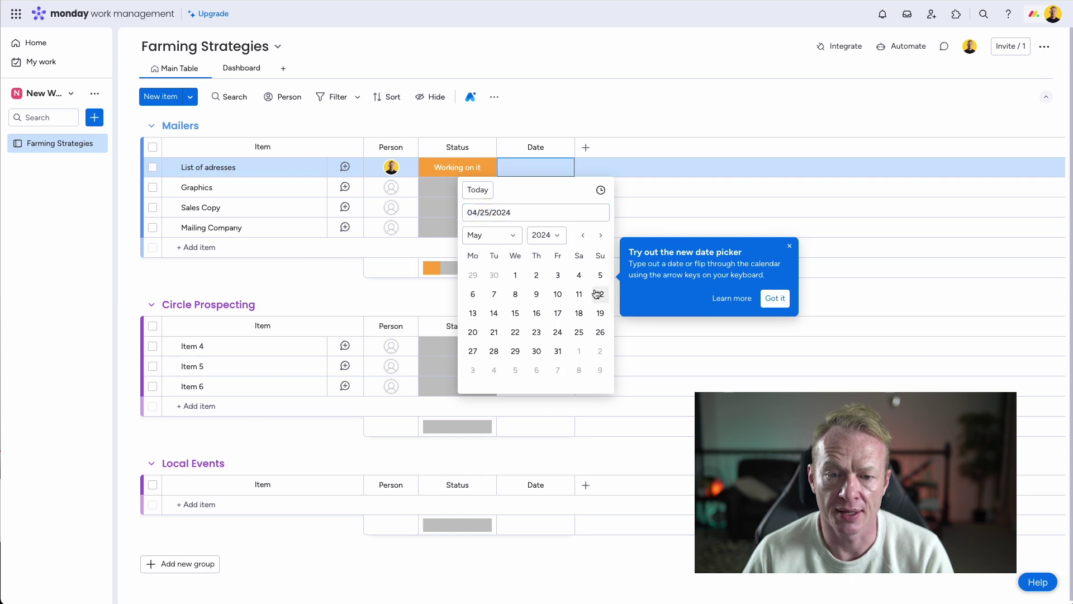
{"action": "left_click", "coordinate": [597, 295]}
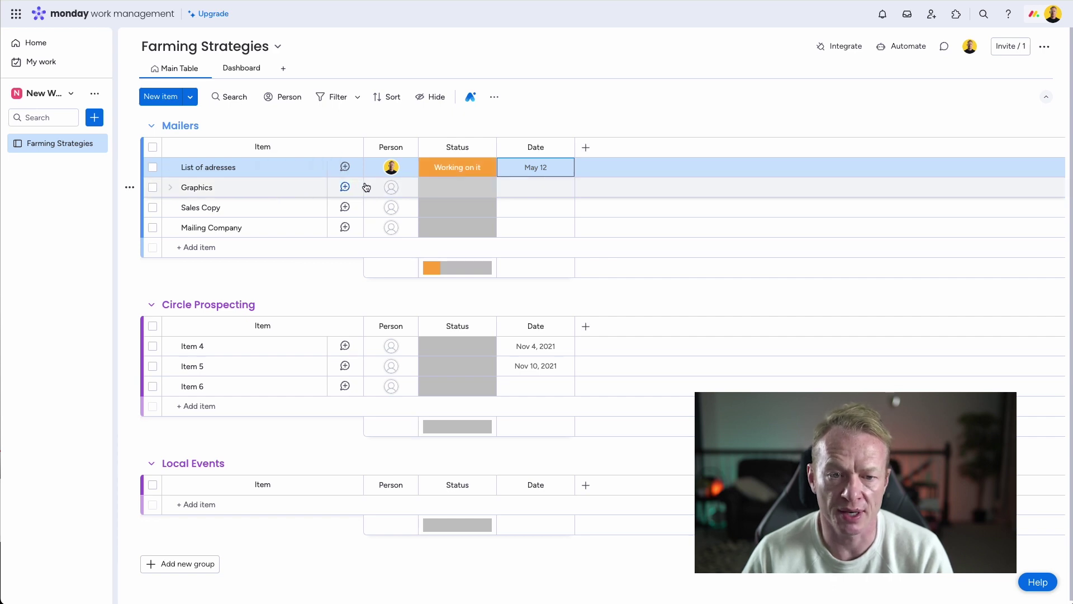
- Give Graphics a team member, Working on it status and a May 14 date
{"action": "left_click", "coordinate": [387, 189]}
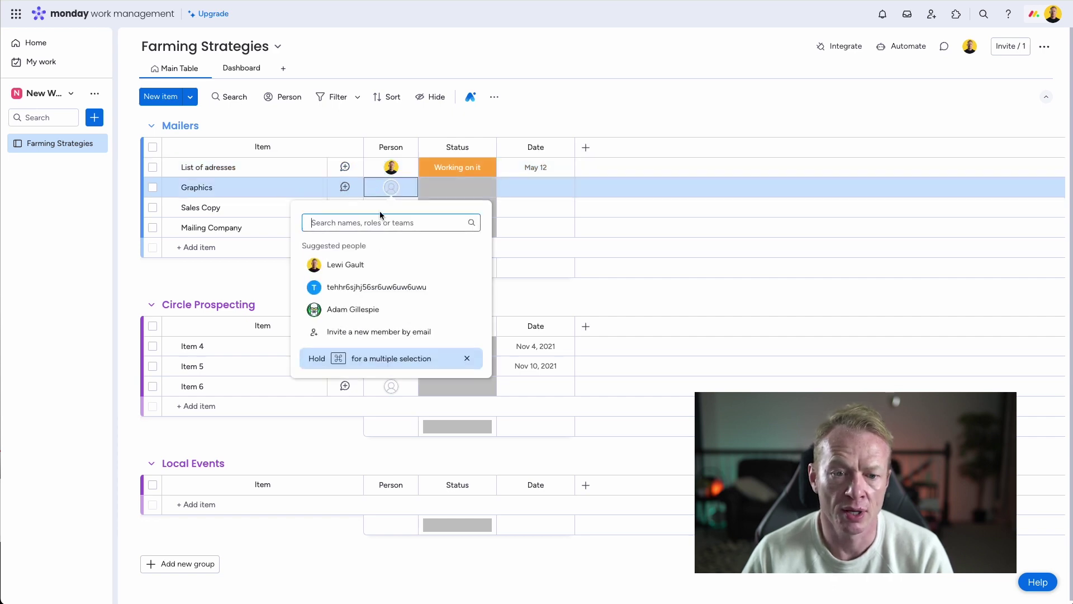
{"action": "left_click", "coordinate": [381, 312]}
{"action": "left_click", "coordinate": [448, 185]}
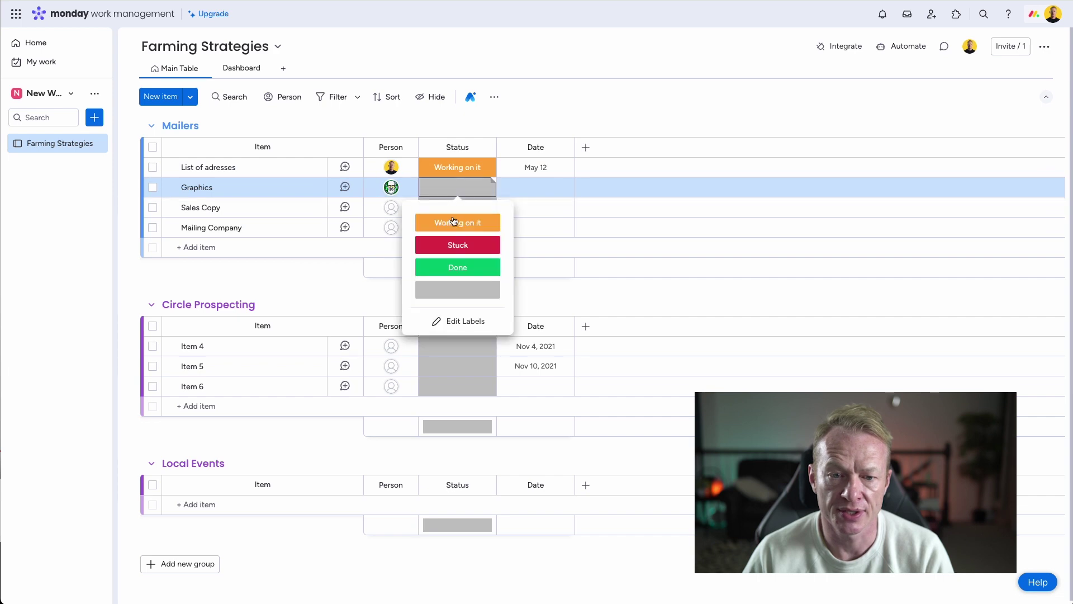
{"action": "left_click", "coordinate": [455, 222]}
{"action": "left_click", "coordinate": [530, 187]}
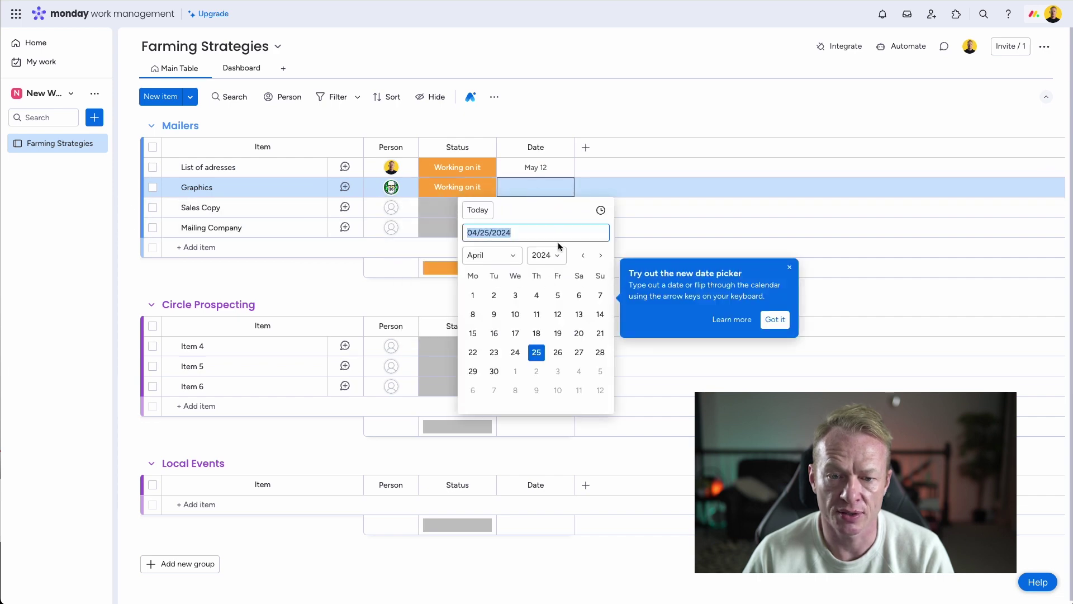
{"action": "left_click", "coordinate": [599, 256]}
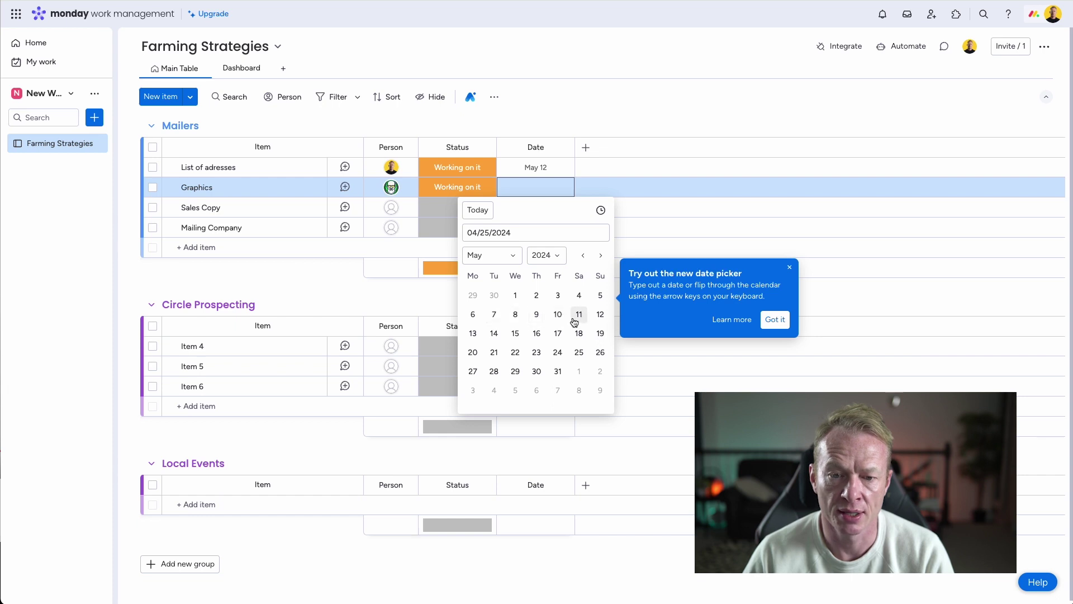
{"action": "left_click", "coordinate": [493, 334]}
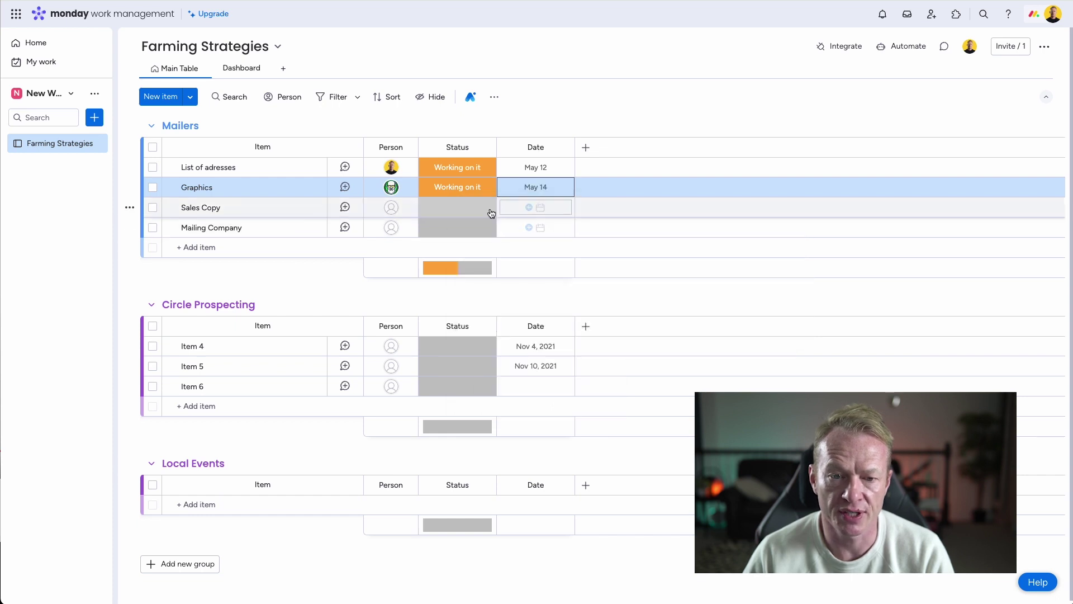
- Assign two team members to Sales Copy, leave its status blank, and date it April 27
{"action": "left_click", "coordinate": [394, 210]}
{"action": "left_click", "coordinate": [384, 285]}
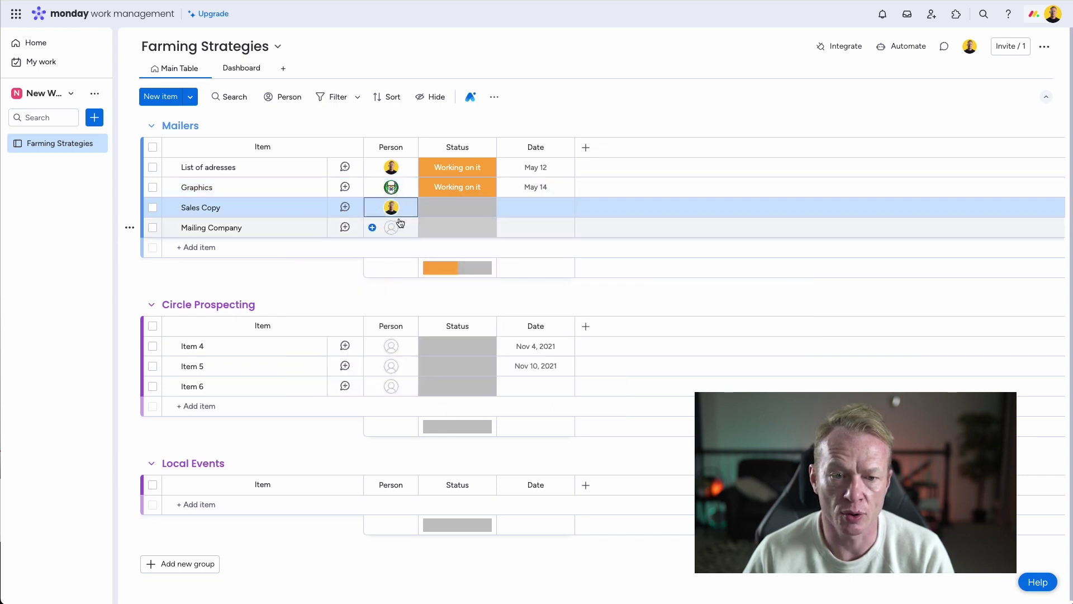
{"action": "left_click", "coordinate": [376, 211]}
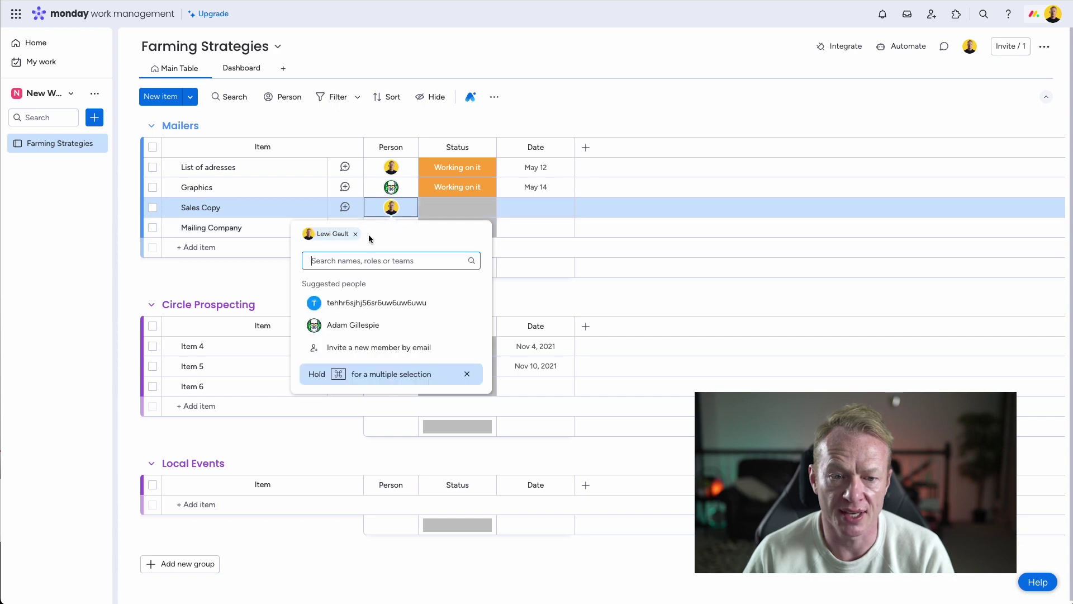
{"action": "left_click", "coordinate": [373, 323]}
{"action": "left_click", "coordinate": [457, 217]}
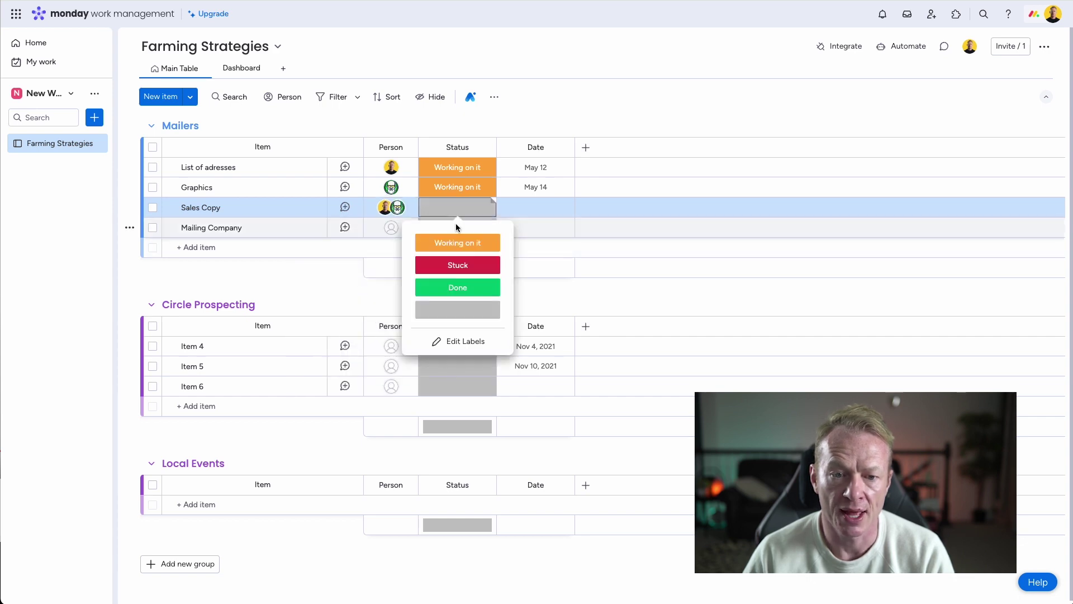
{"action": "left_click", "coordinate": [466, 312]}
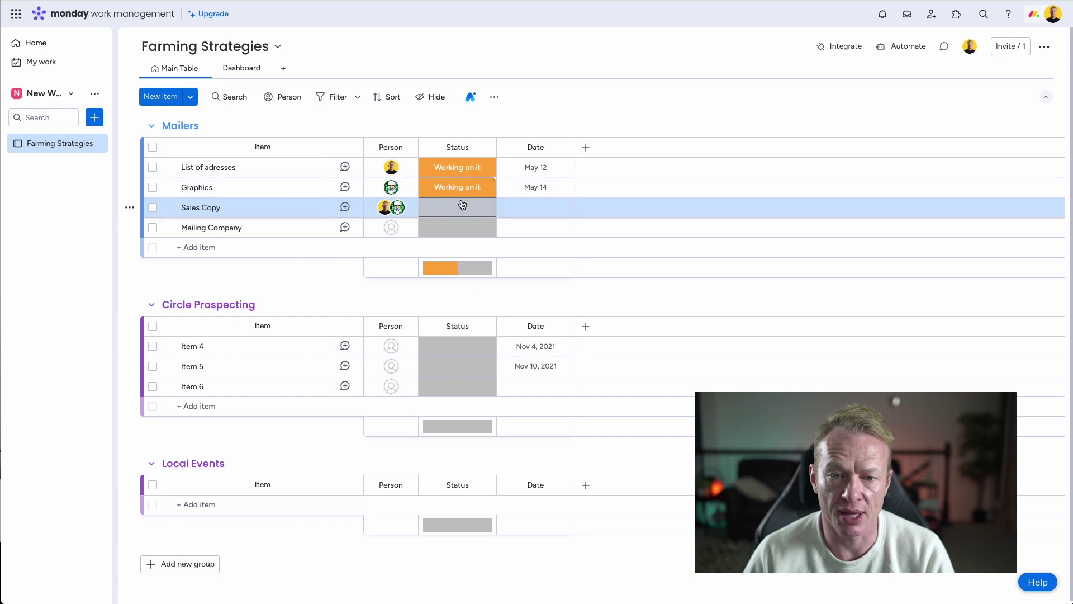
{"action": "left_click", "coordinate": [516, 207]}
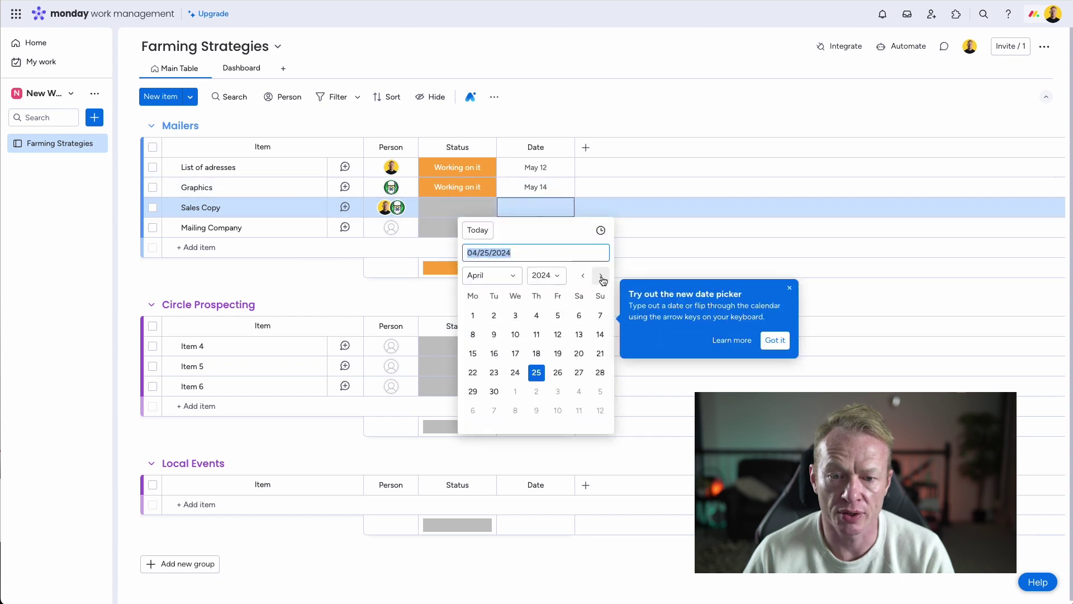
{"action": "left_click", "coordinate": [579, 373]}
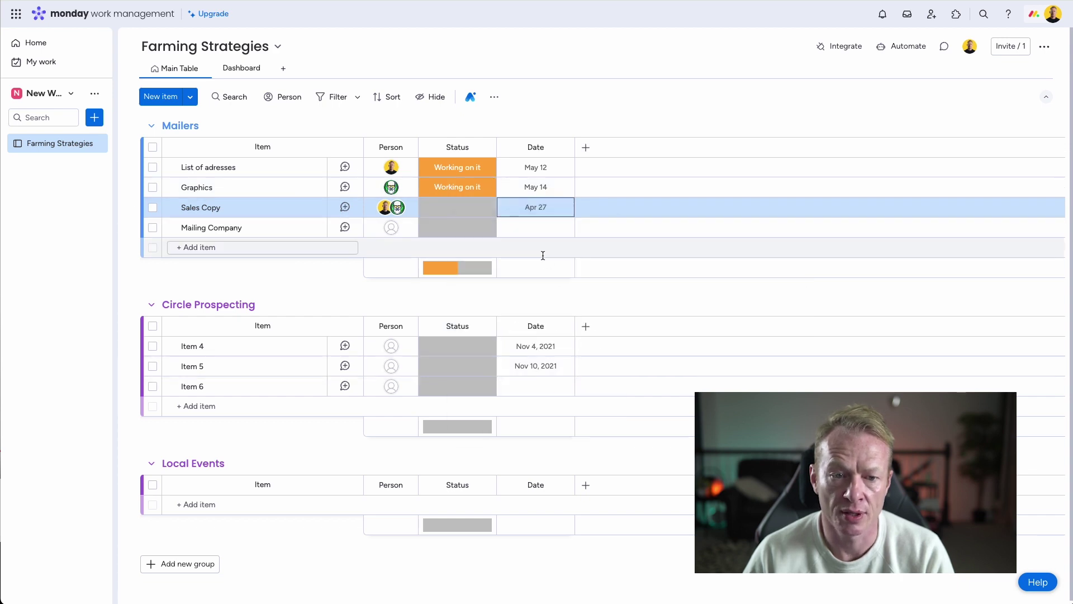
- Assign a team member to Mailing Company and mark it Working on it
{"action": "left_click", "coordinate": [395, 232]}
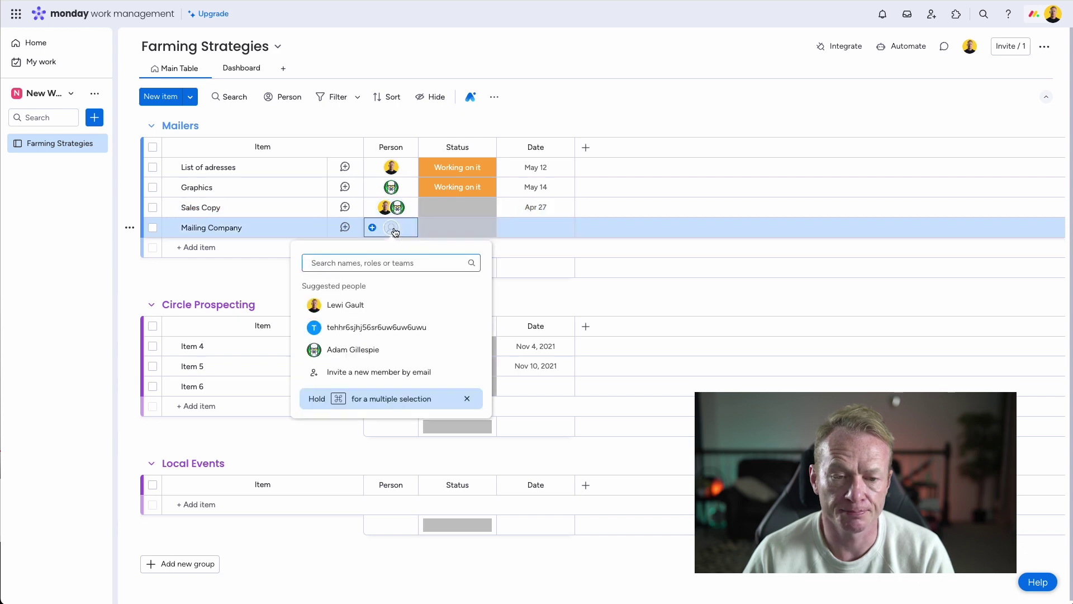
{"action": "left_click", "coordinate": [392, 302]}
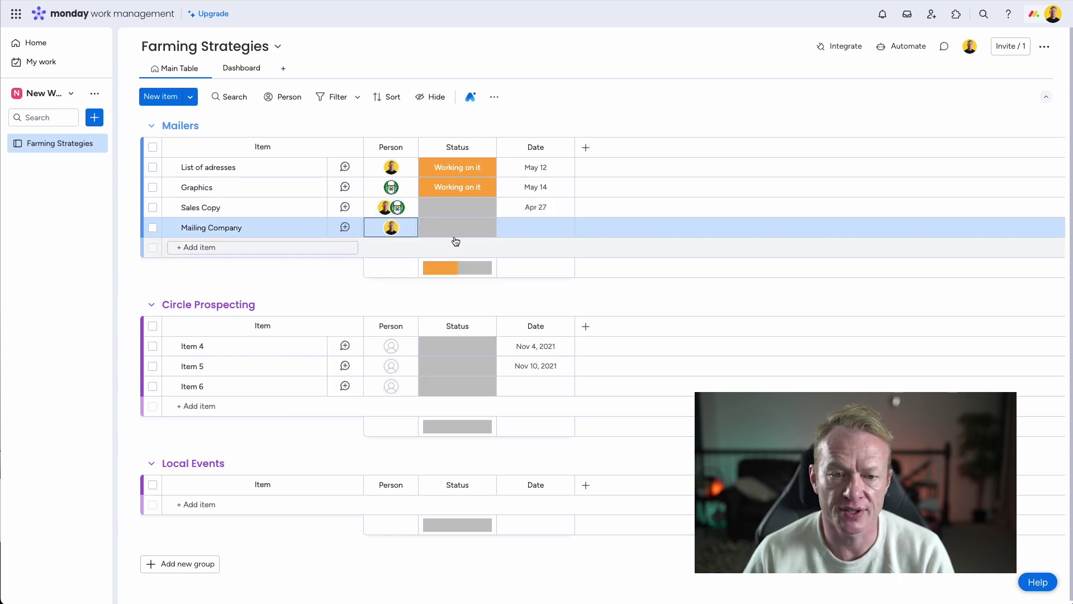
{"action": "left_click", "coordinate": [457, 232]}
{"action": "left_click", "coordinate": [468, 263]}
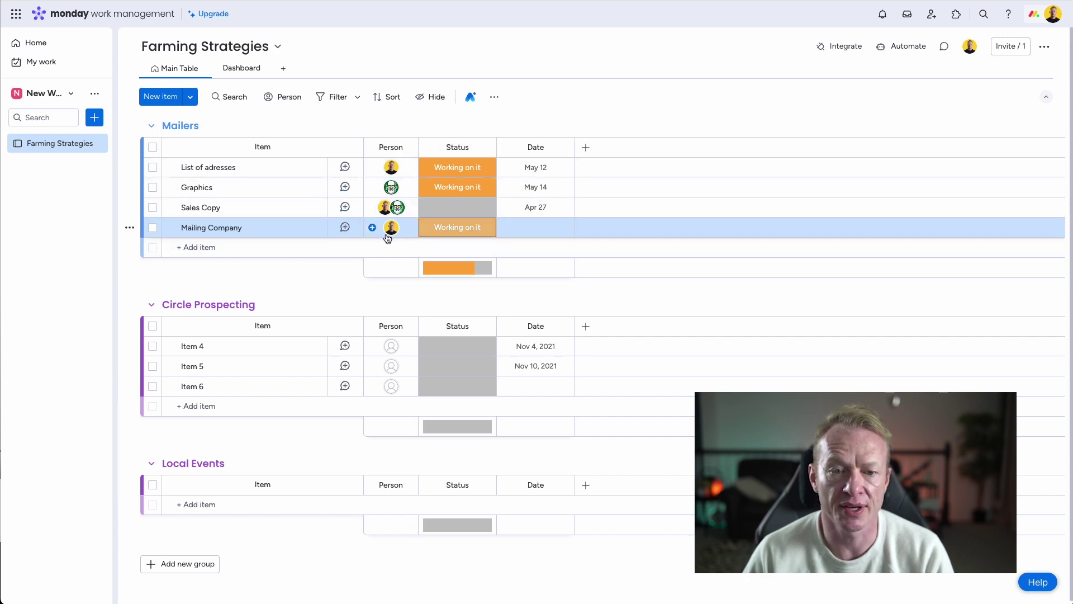
{"action": "mouse_move", "coordinate": [400, 191]}
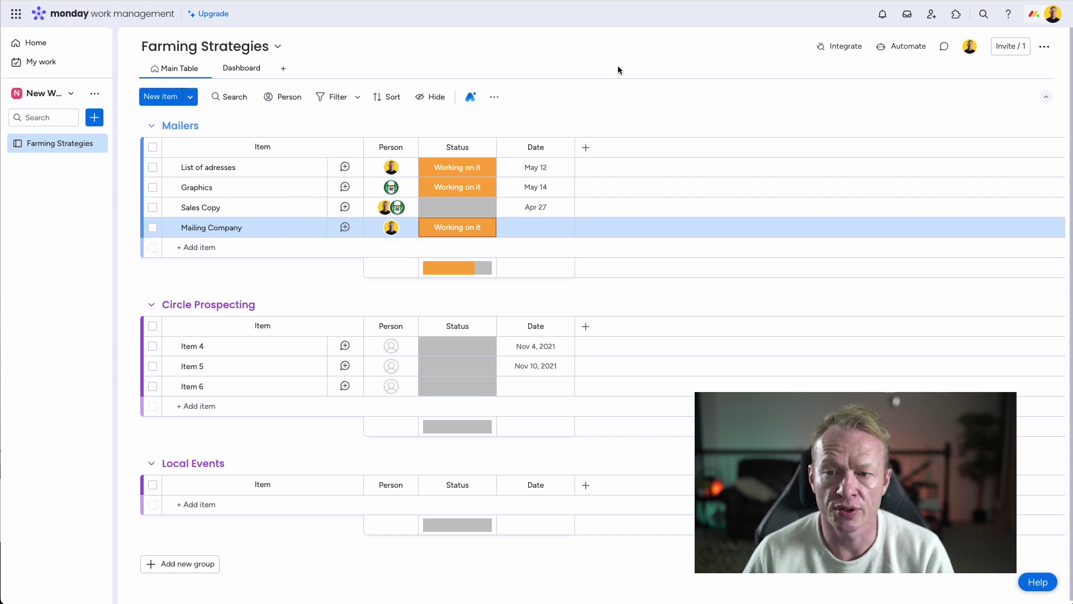
{"action": "left_click", "coordinate": [1009, 50]}
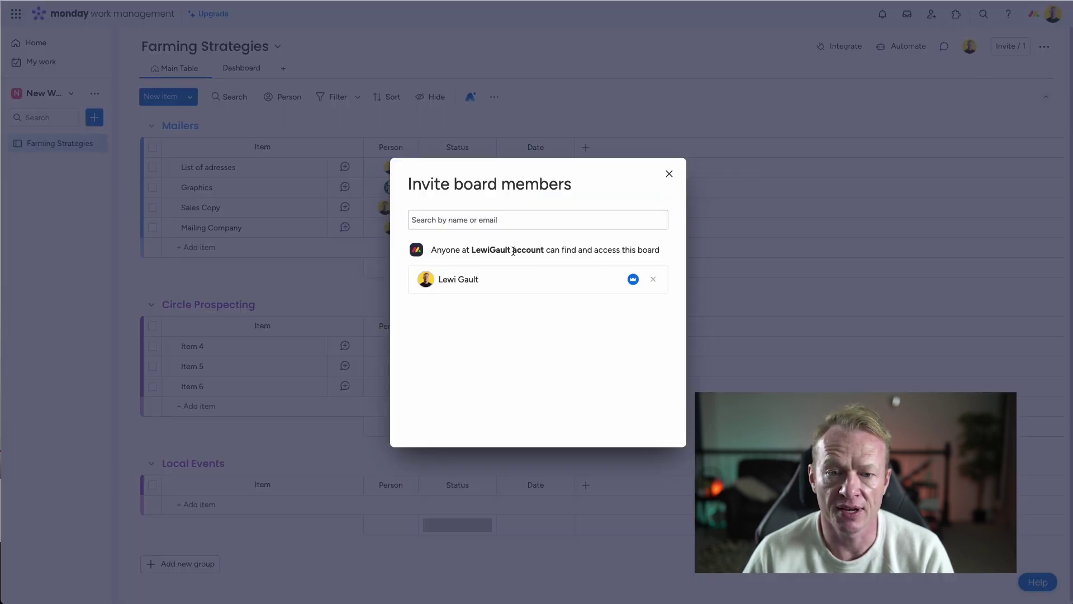
{"action": "left_click", "coordinate": [669, 174]}
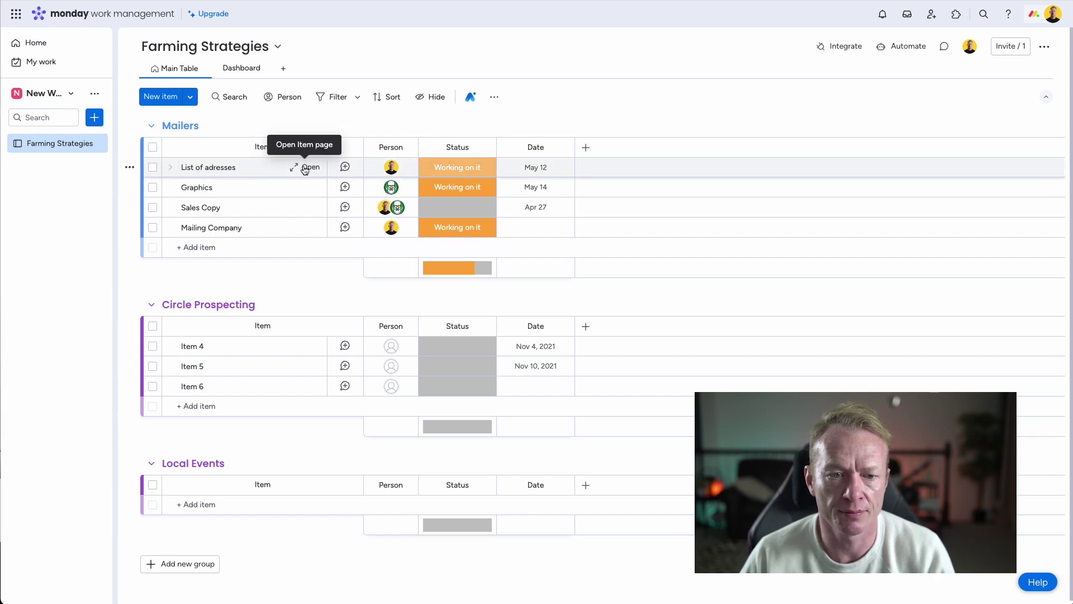
{"action": "left_click", "coordinate": [305, 168]}
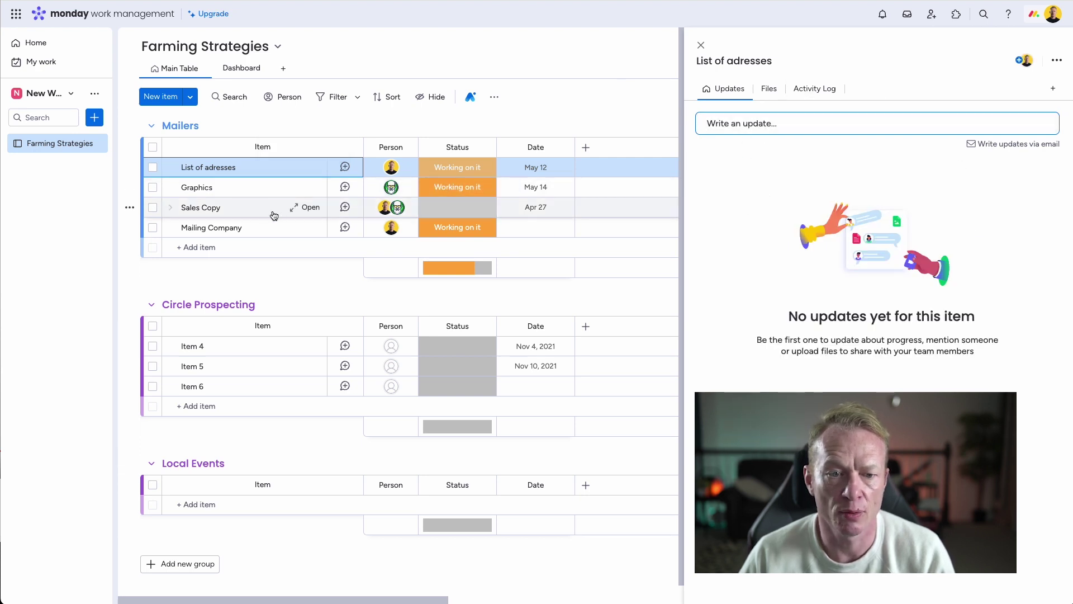
{"action": "left_click", "coordinate": [320, 211]}
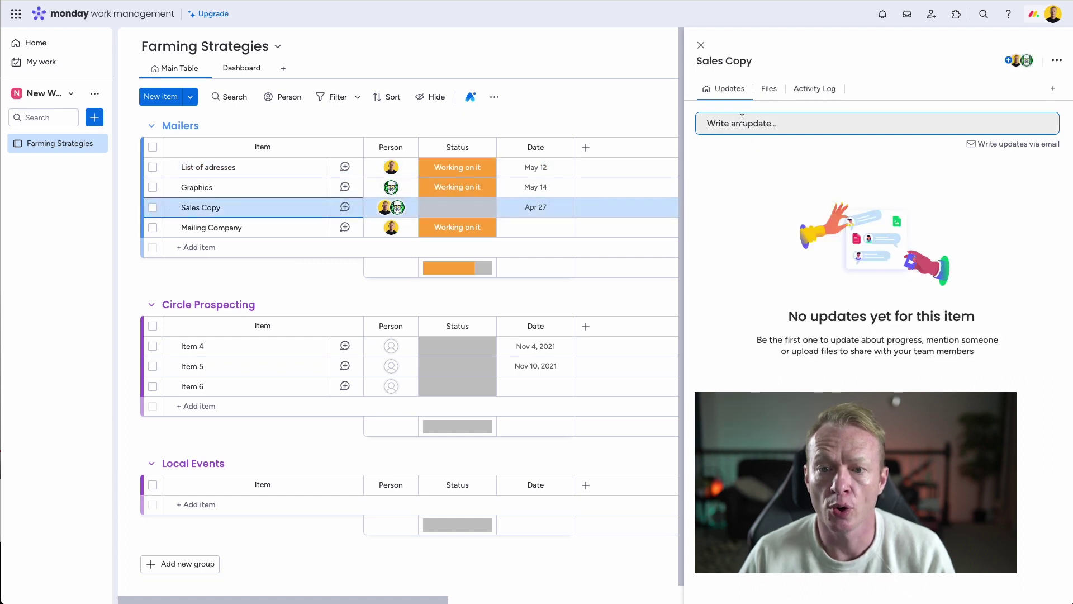
{"action": "left_click", "coordinate": [789, 123]}
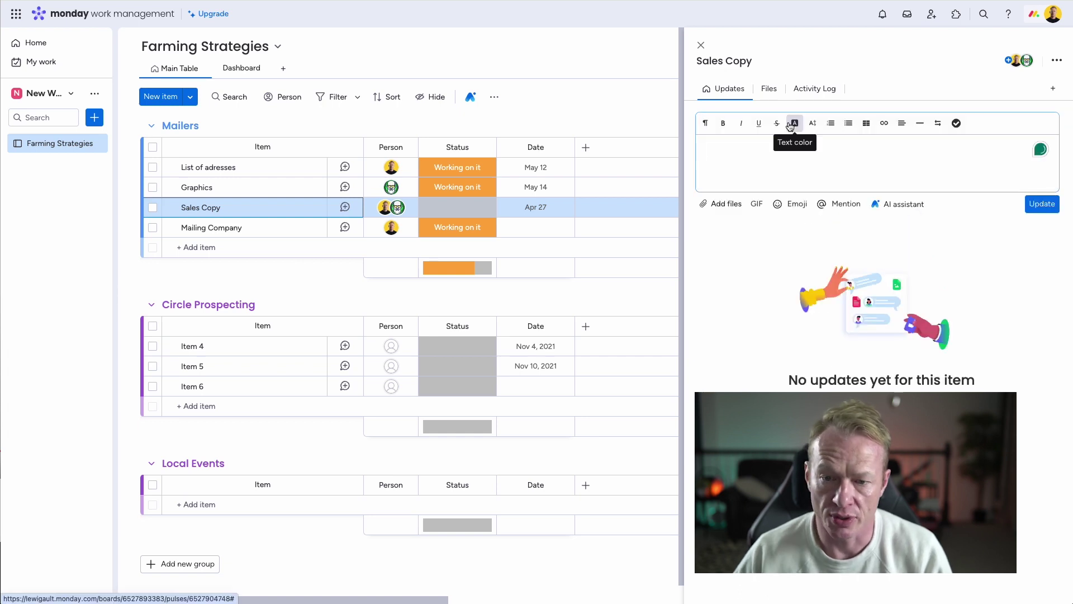
{"action": "type", "text": "S"}
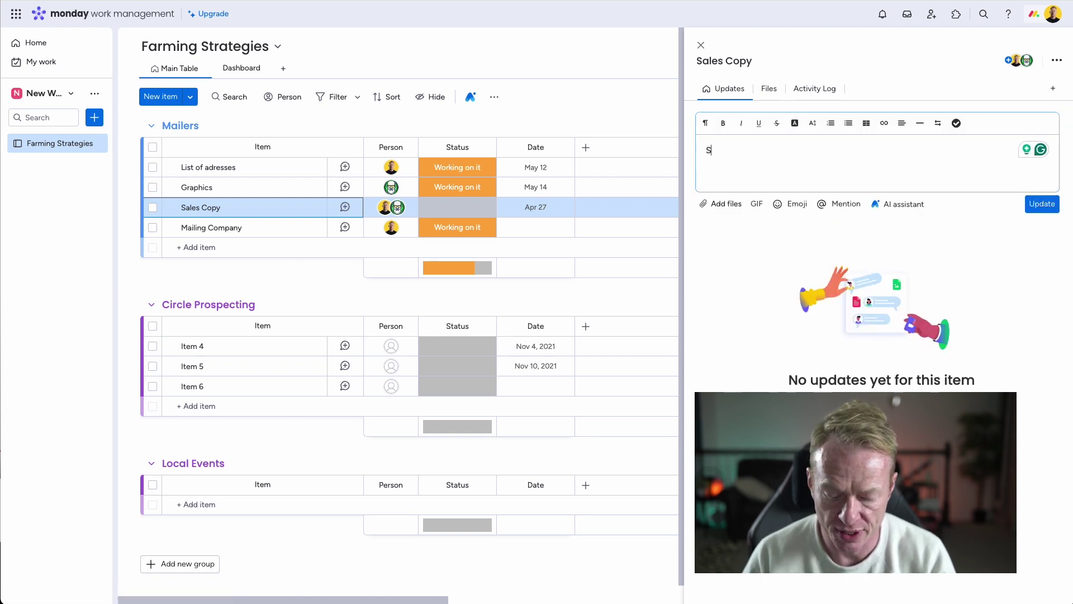
{"action": "type", "text": "tarted the copy inside"}
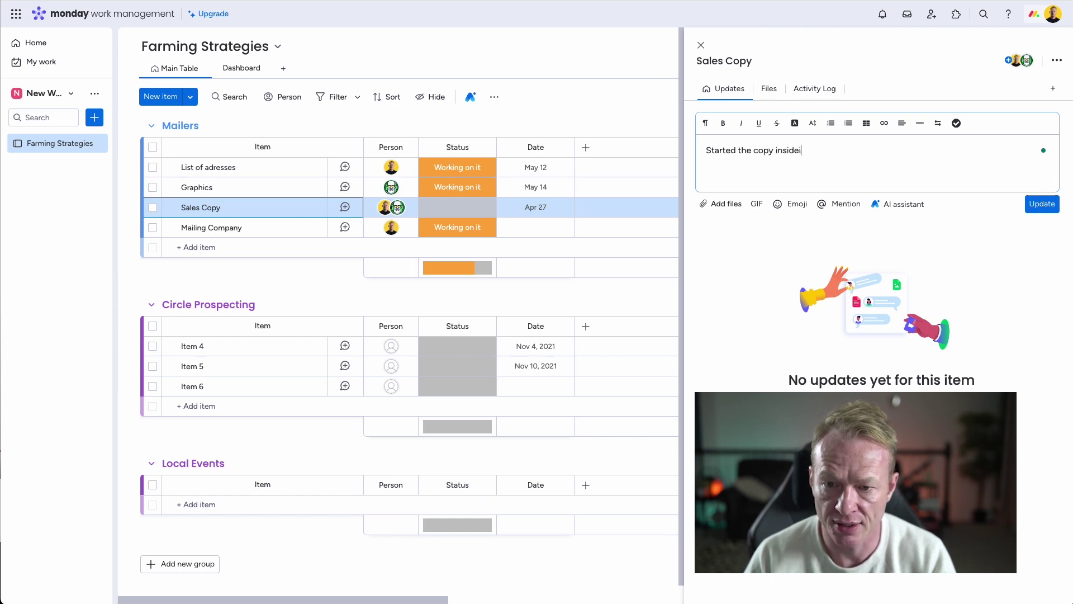
{"action": "type", "text": " chatGPT"}
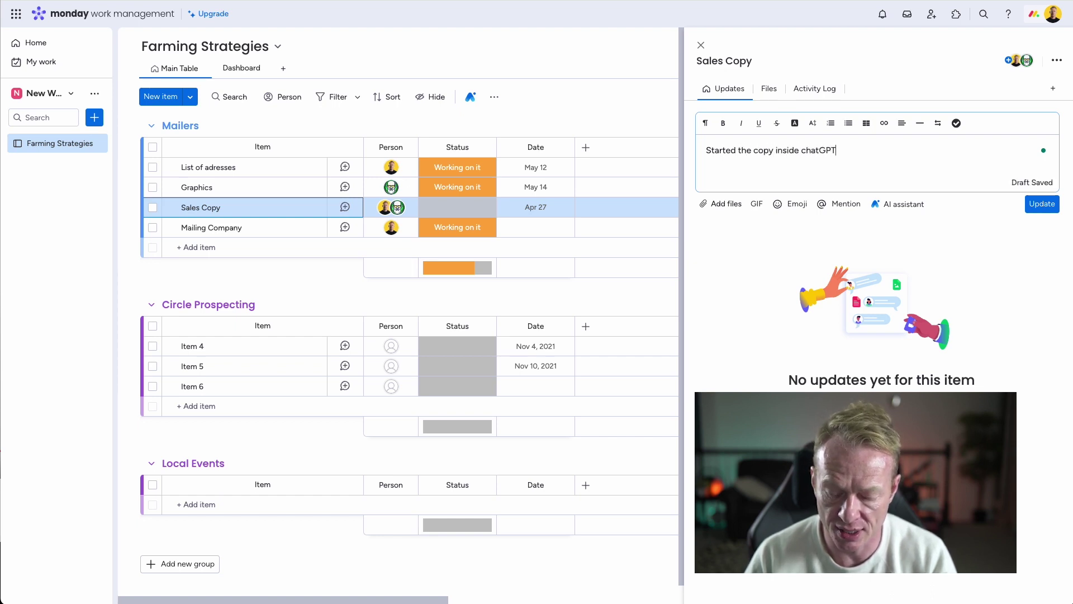
{"action": "type", "text": ".  "}
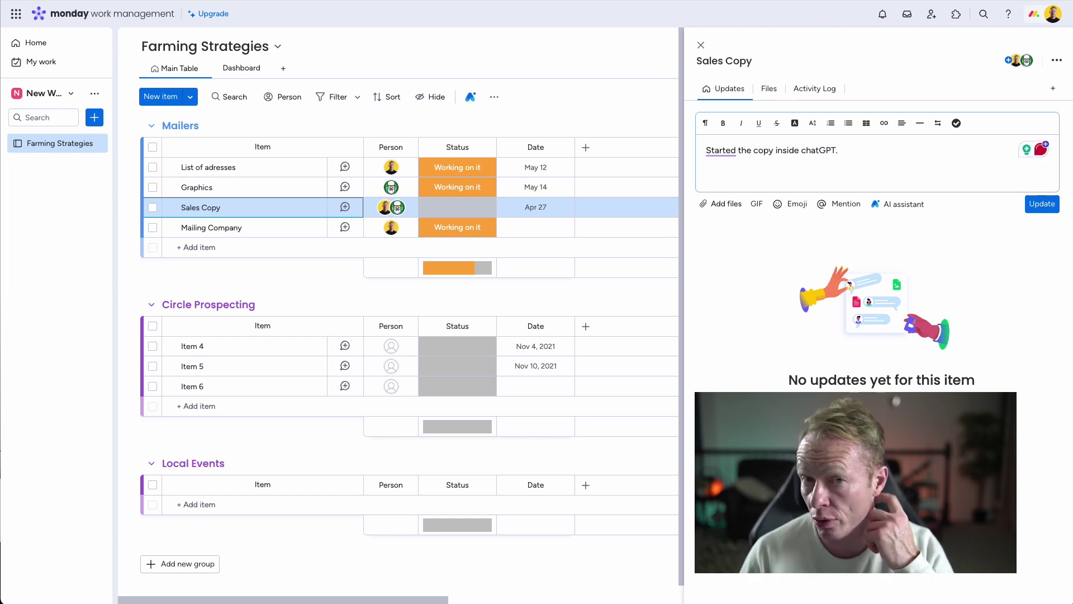
{"action": "type", "text": "@adam"}
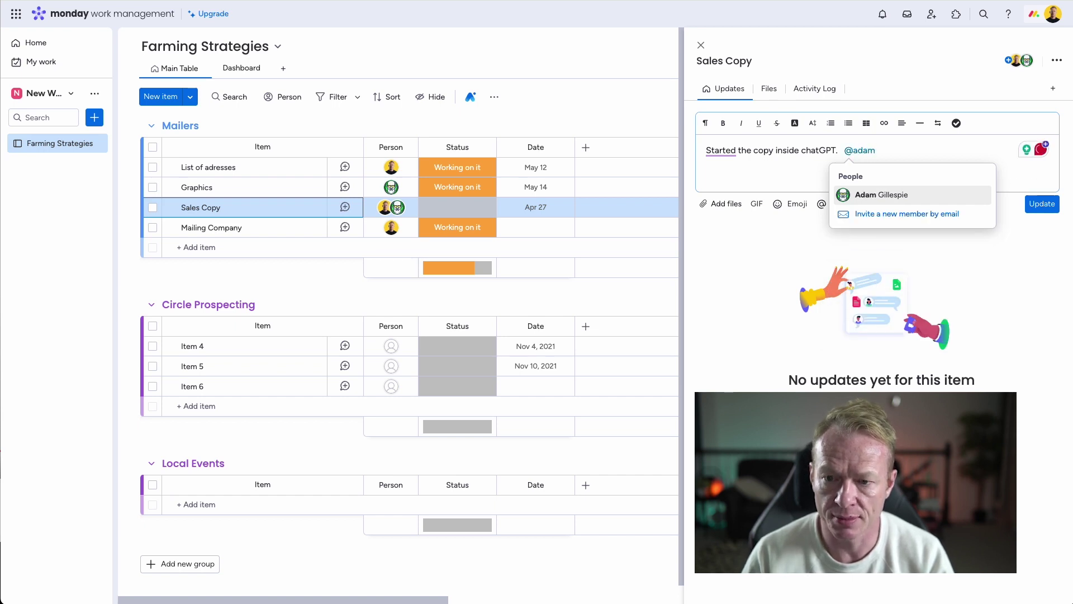
{"action": "key", "text": "Return"}
{"action": "type", "text": "Can you run it "}
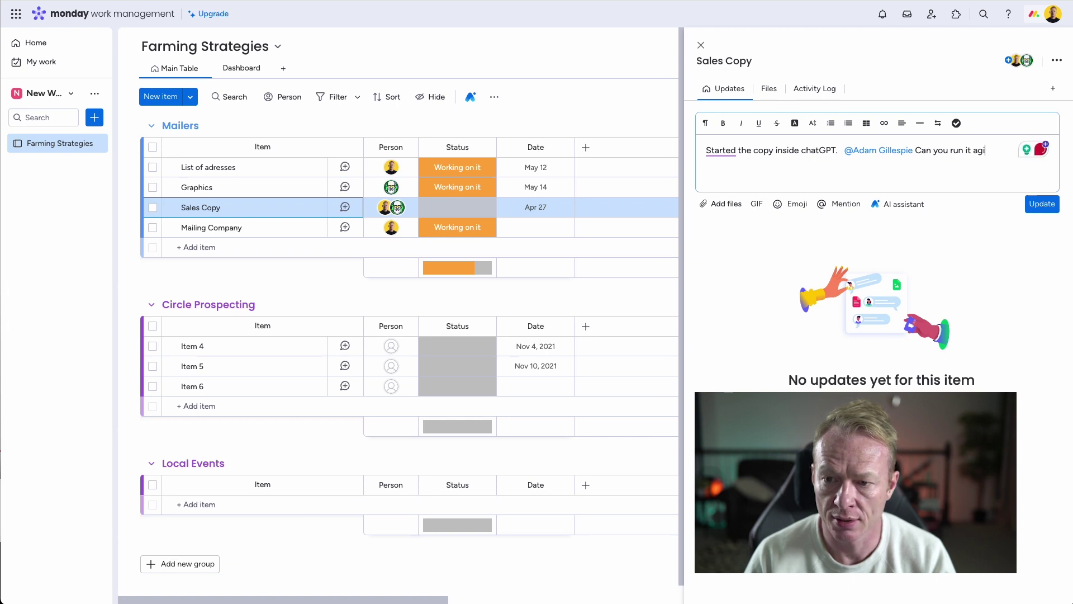
{"action": "type", "text": "again using my GPT Clone"}
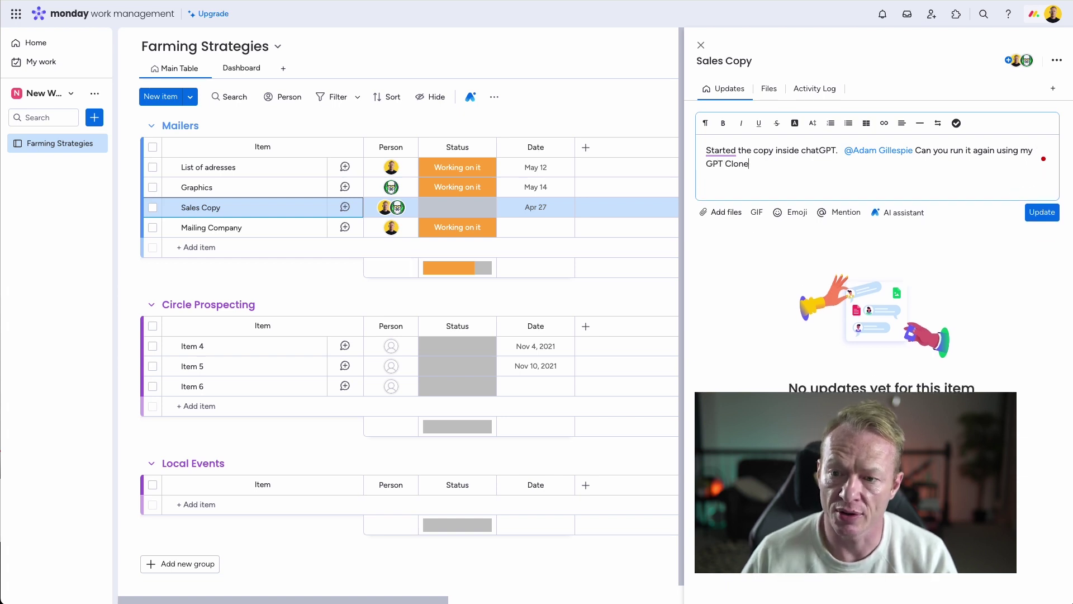
{"action": "left_click", "coordinate": [1043, 215]}
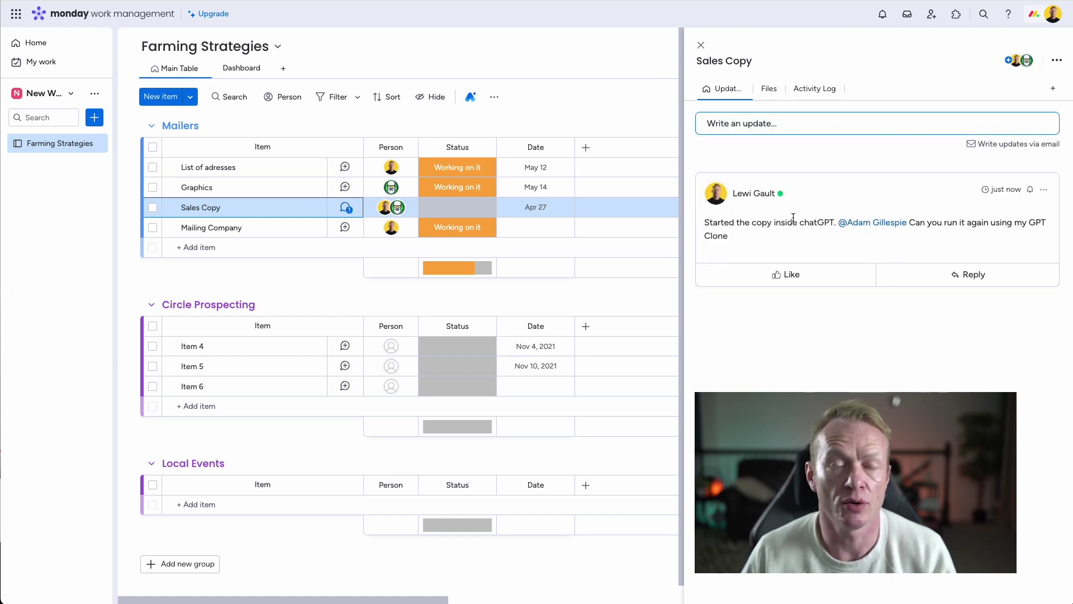
- View the Sales Copy item's Files tab, which has no uploads yet
{"action": "mouse_move", "coordinate": [879, 225]}
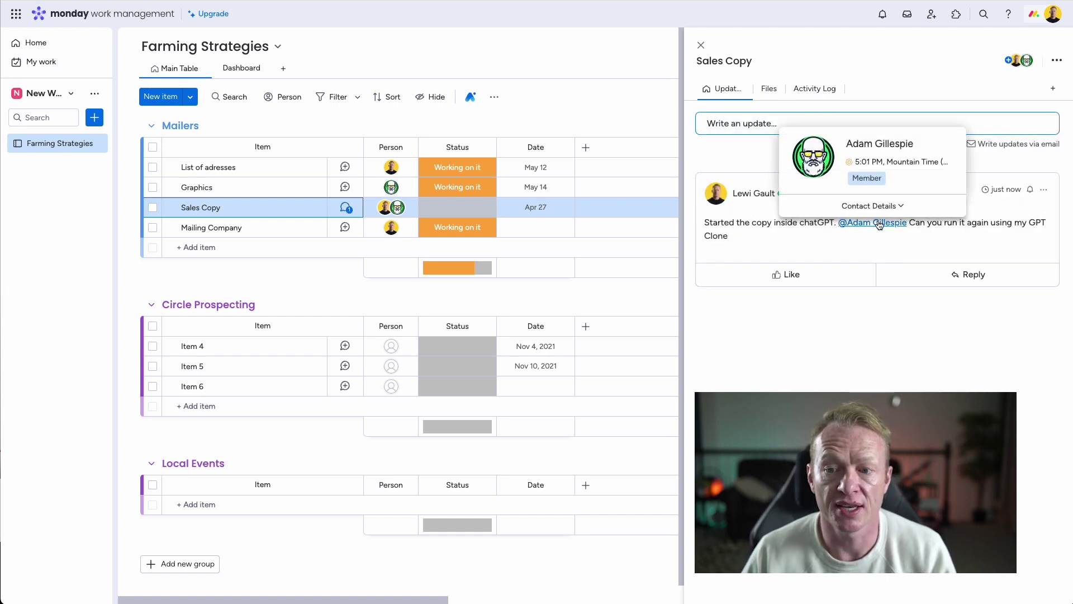
{"action": "left_click", "coordinate": [773, 91]}
{"action": "left_click", "coordinate": [758, 89]}
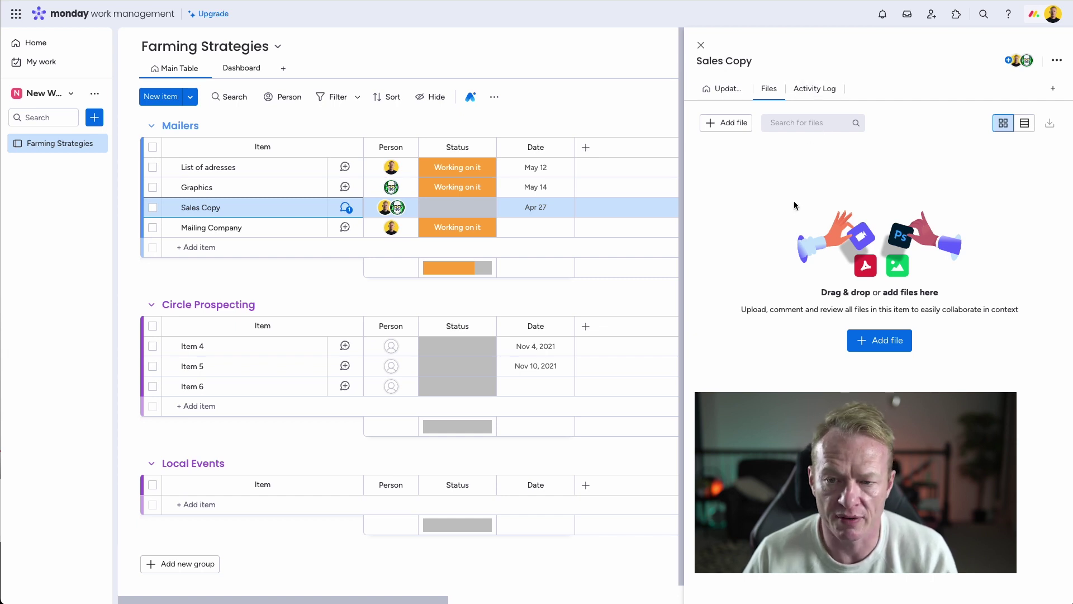
- Review the Sales Copy item's Activity Log, then close the item panel
{"action": "left_click", "coordinate": [813, 87]}
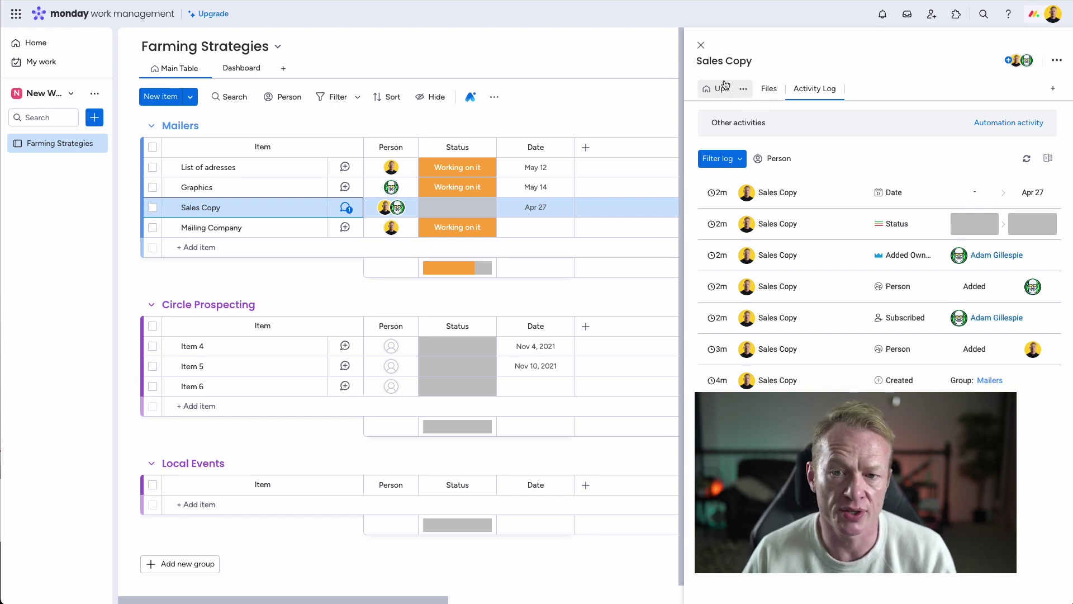
{"action": "left_click", "coordinate": [700, 45]}
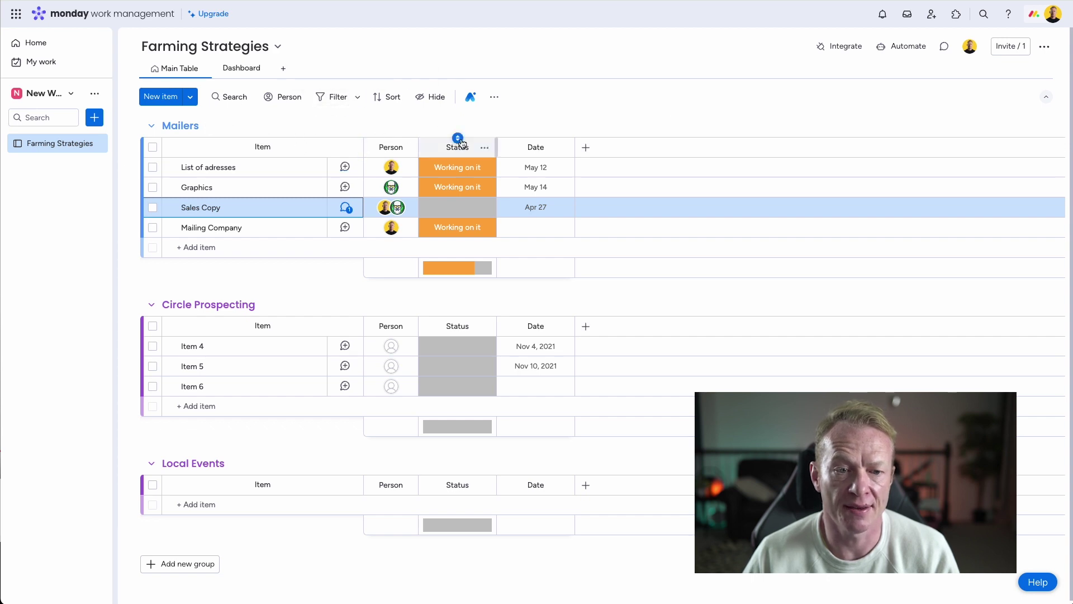
- Set the Mailers statuses: List of adresses to Done, Graphics to Stuck, and Sales Copy to Working on it
{"action": "left_click", "coordinate": [450, 168]}
{"action": "left_click", "coordinate": [460, 251]}
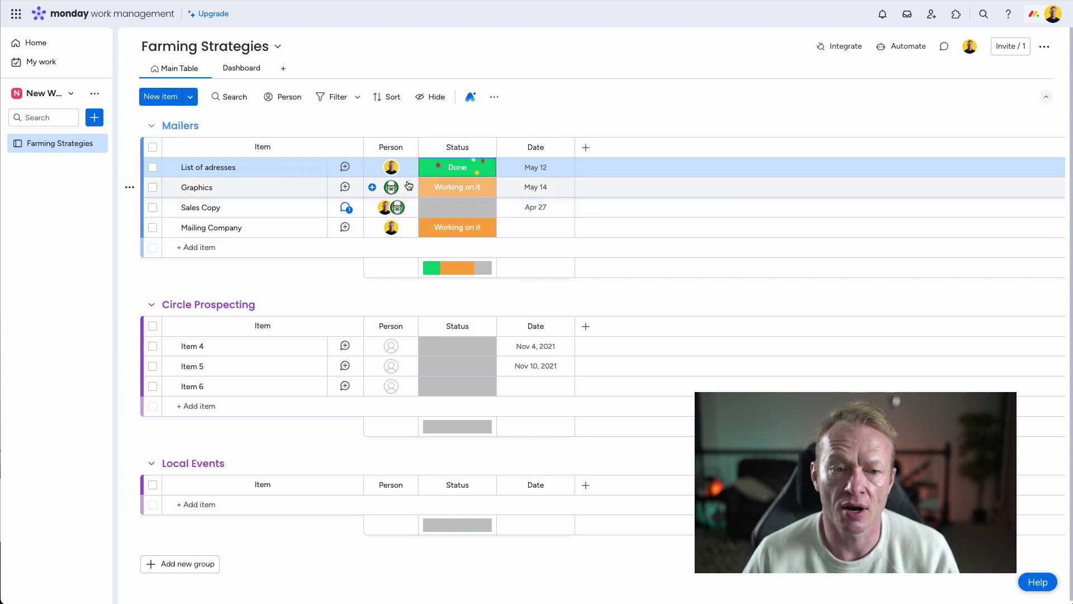
{"action": "left_click", "coordinate": [457, 188]}
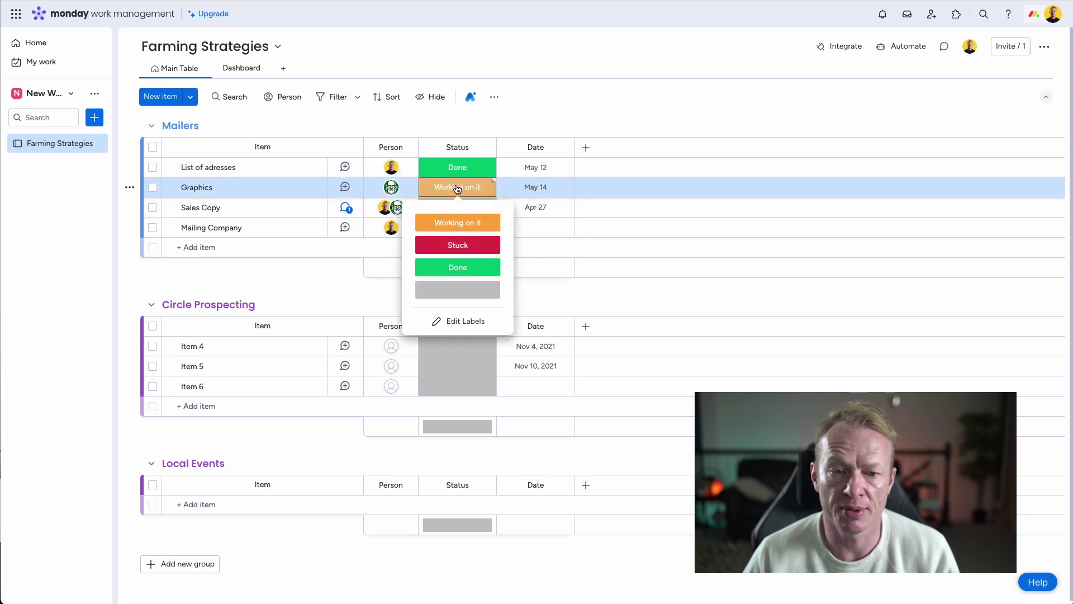
{"action": "left_click", "coordinate": [469, 249]}
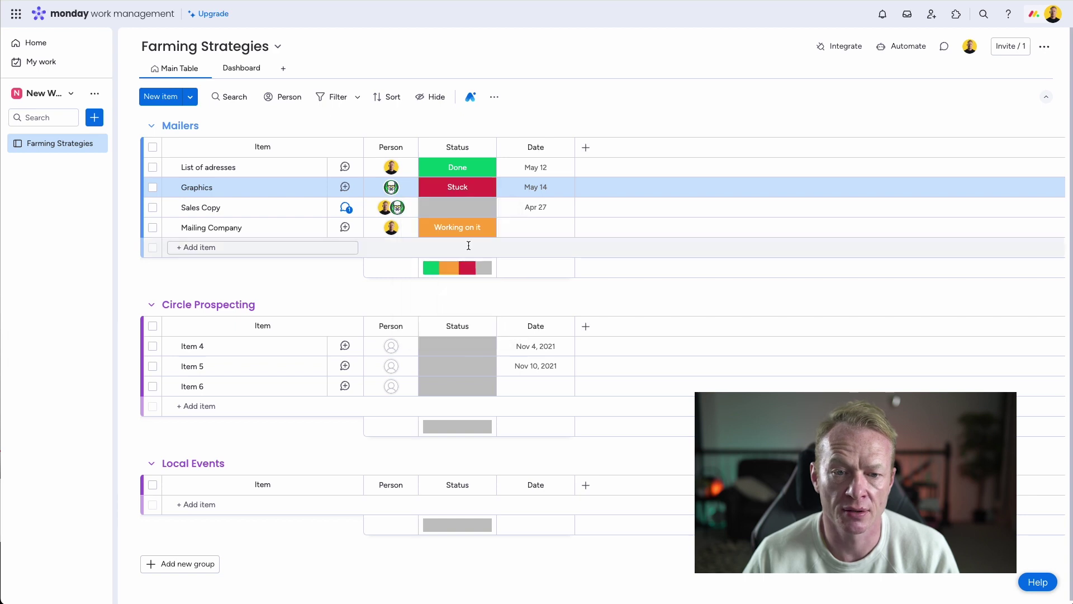
{"action": "left_click", "coordinate": [462, 212]}
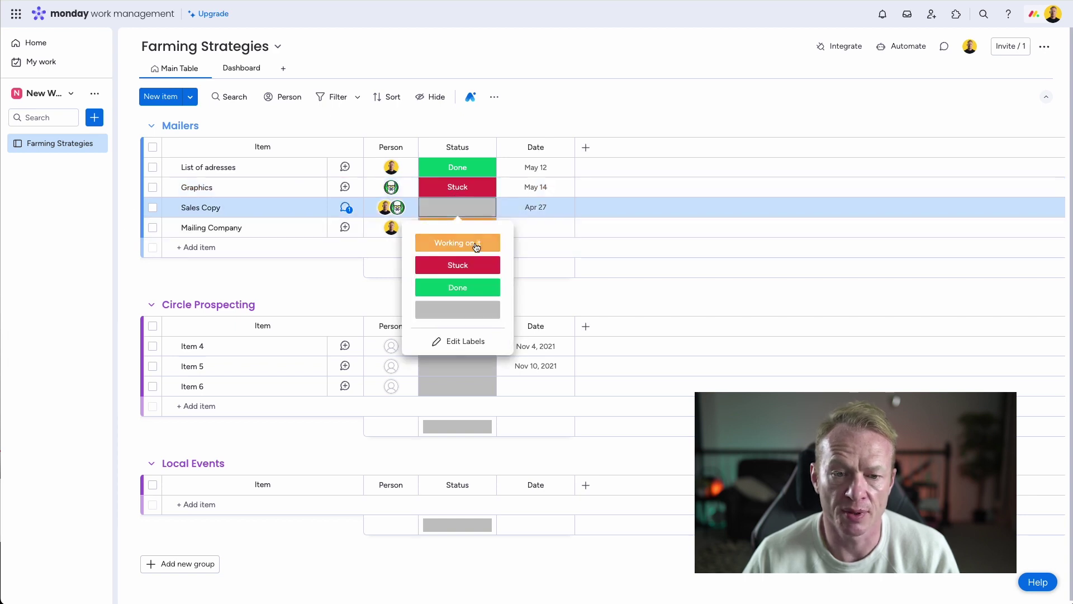
{"action": "left_click", "coordinate": [476, 246]}
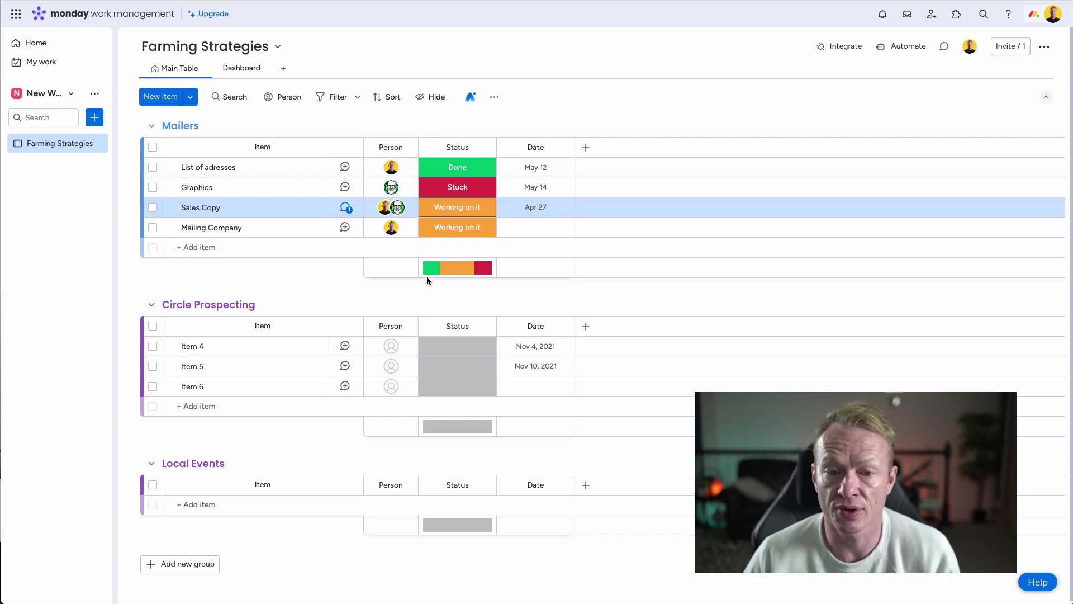
{"action": "mouse_move", "coordinate": [459, 274]}
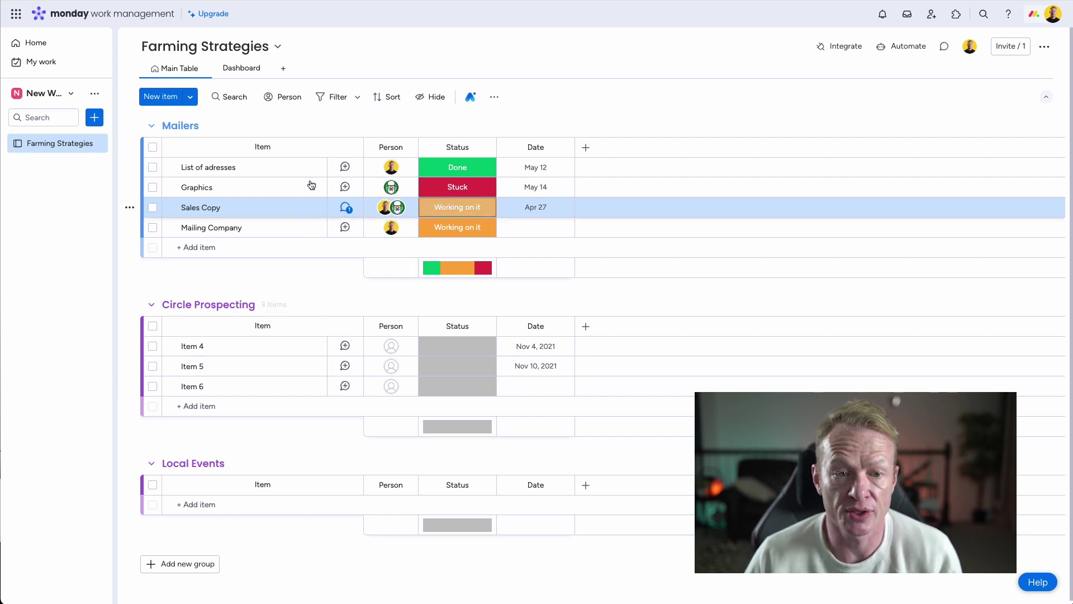
{"action": "left_click", "coordinate": [291, 97]}
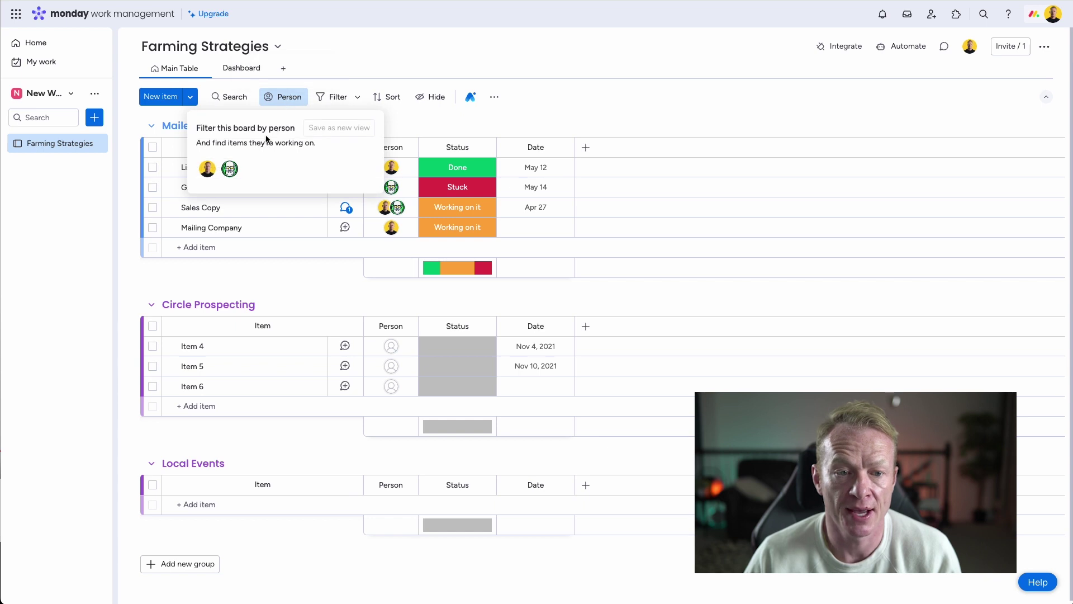
{"action": "left_click", "coordinate": [233, 170]}
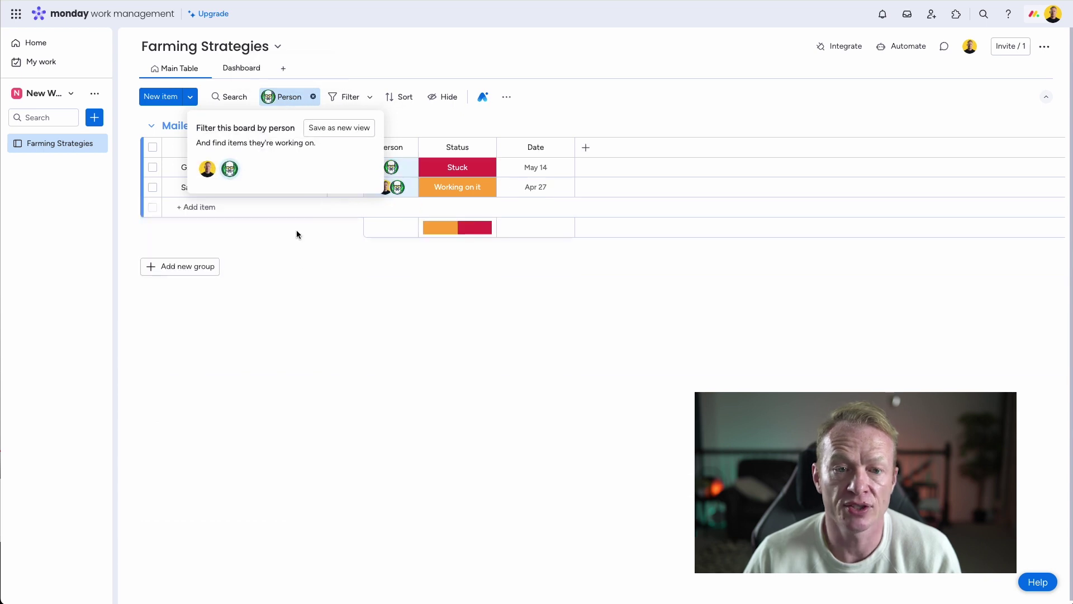
{"action": "left_click", "coordinate": [306, 275]}
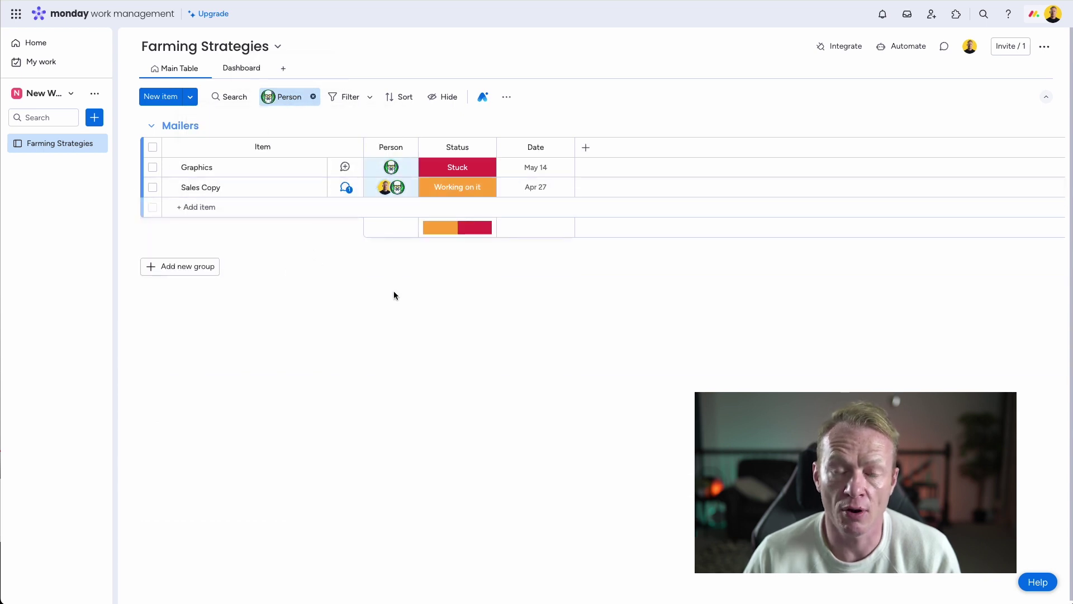
{"action": "left_click", "coordinate": [368, 98]}
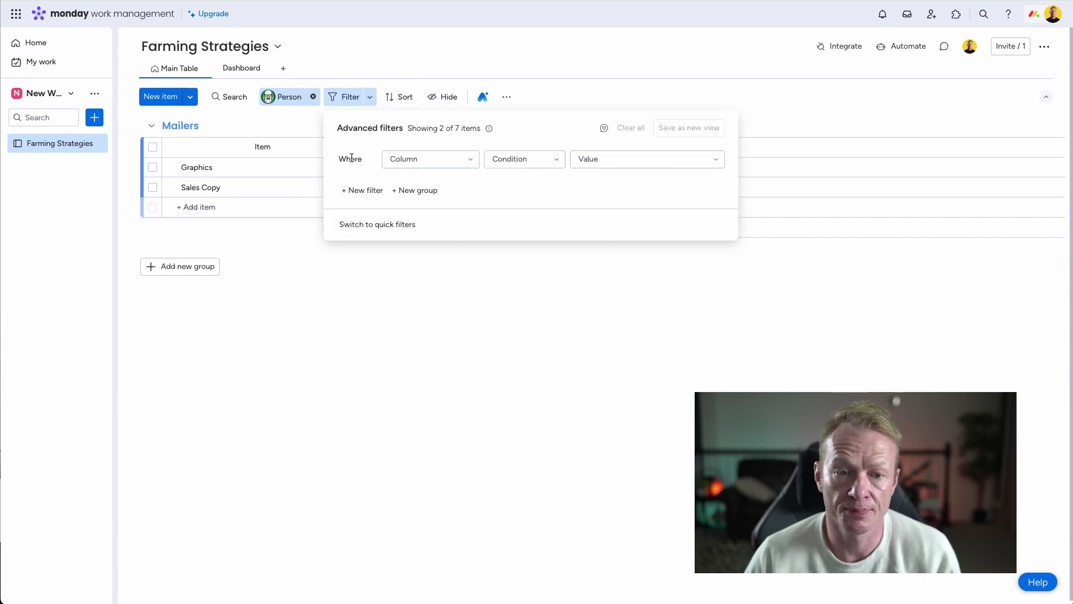
{"action": "left_click", "coordinate": [451, 163]}
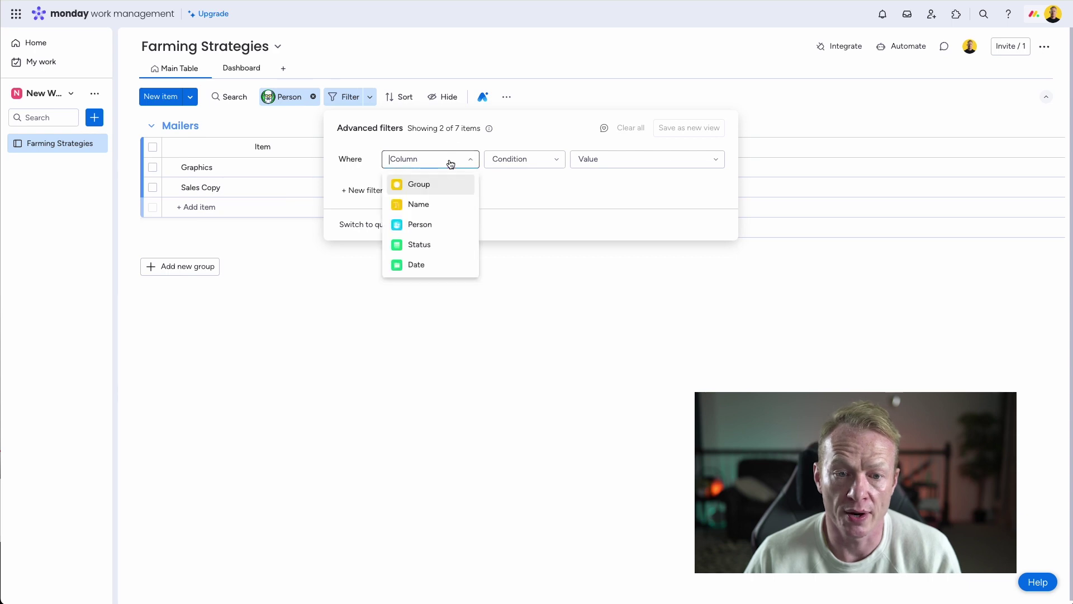
{"action": "left_click", "coordinate": [438, 253]}
{"action": "left_click", "coordinate": [607, 160]}
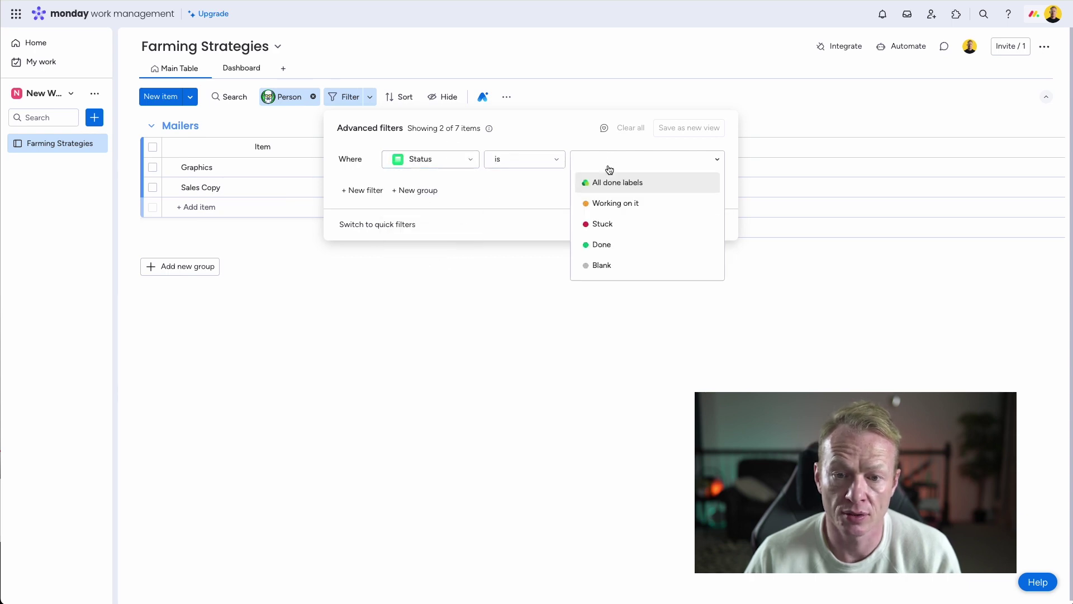
{"action": "left_click", "coordinate": [612, 234]}
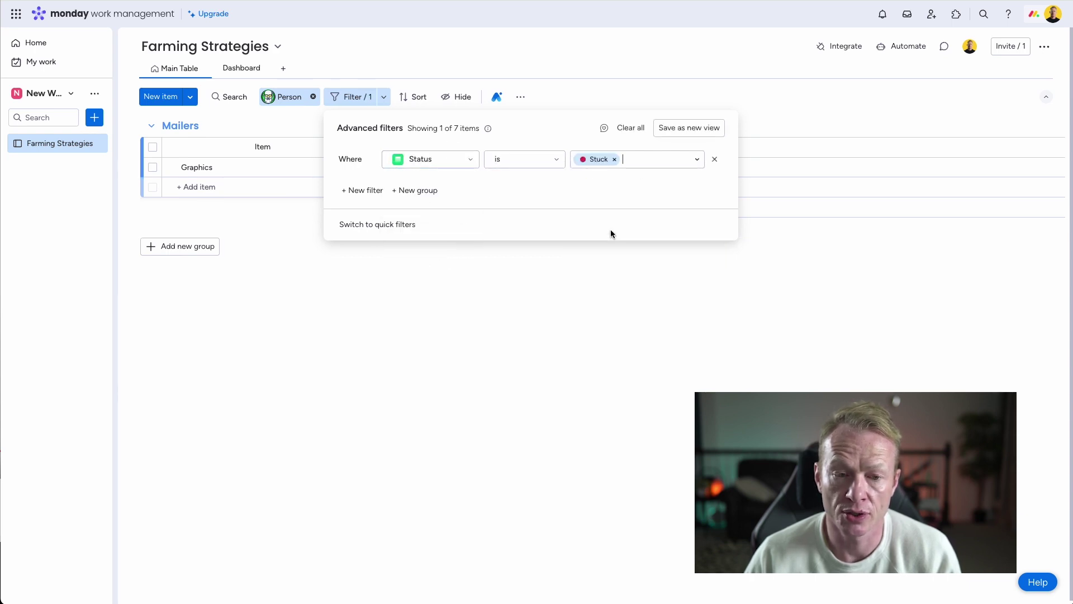
{"action": "left_click", "coordinate": [499, 285]}
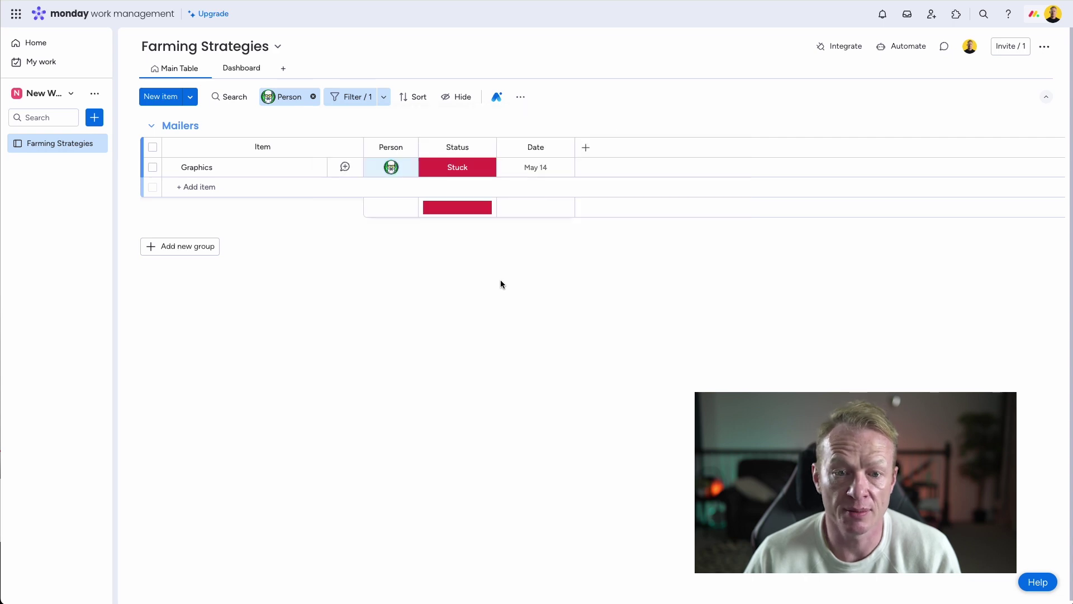
{"action": "left_click", "coordinate": [315, 98]}
{"action": "left_click", "coordinate": [373, 100]}
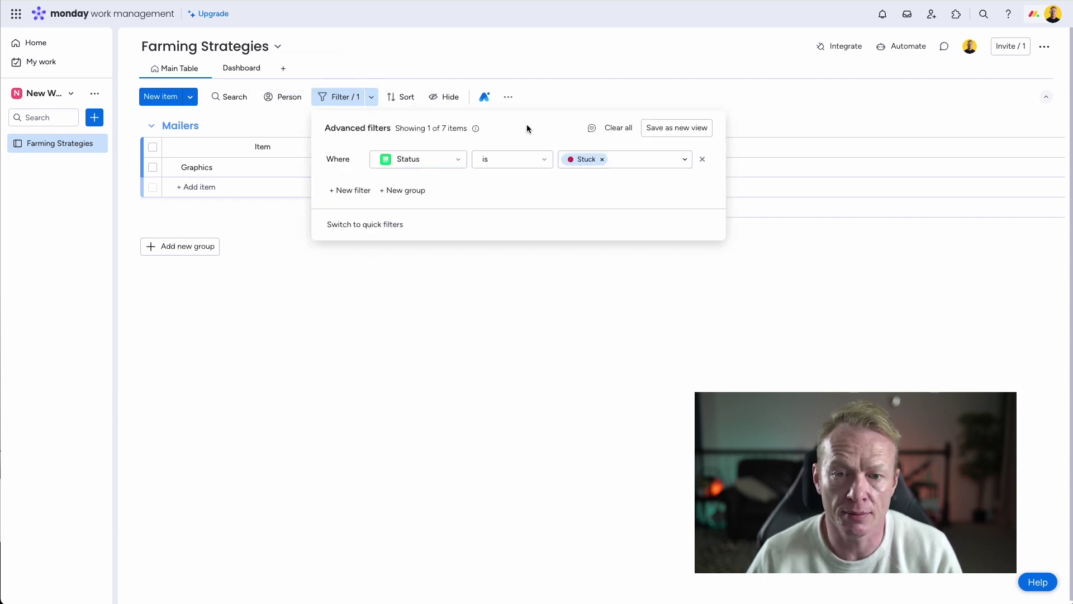
{"action": "left_click", "coordinate": [626, 130]}
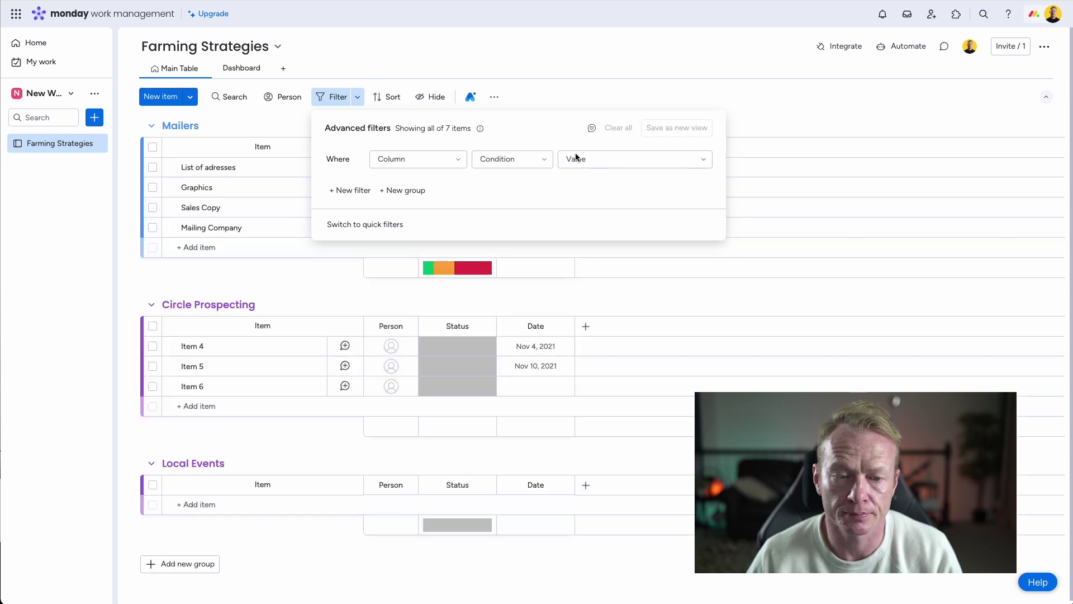
{"action": "left_click", "coordinate": [137, 287]}
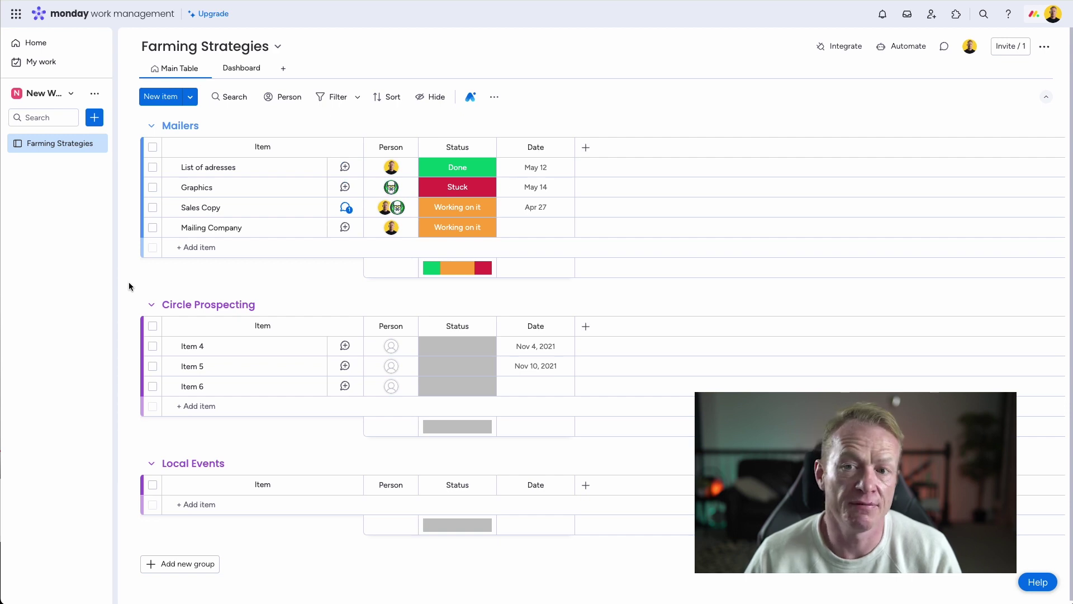
{"action": "left_click", "coordinate": [924, 55]}
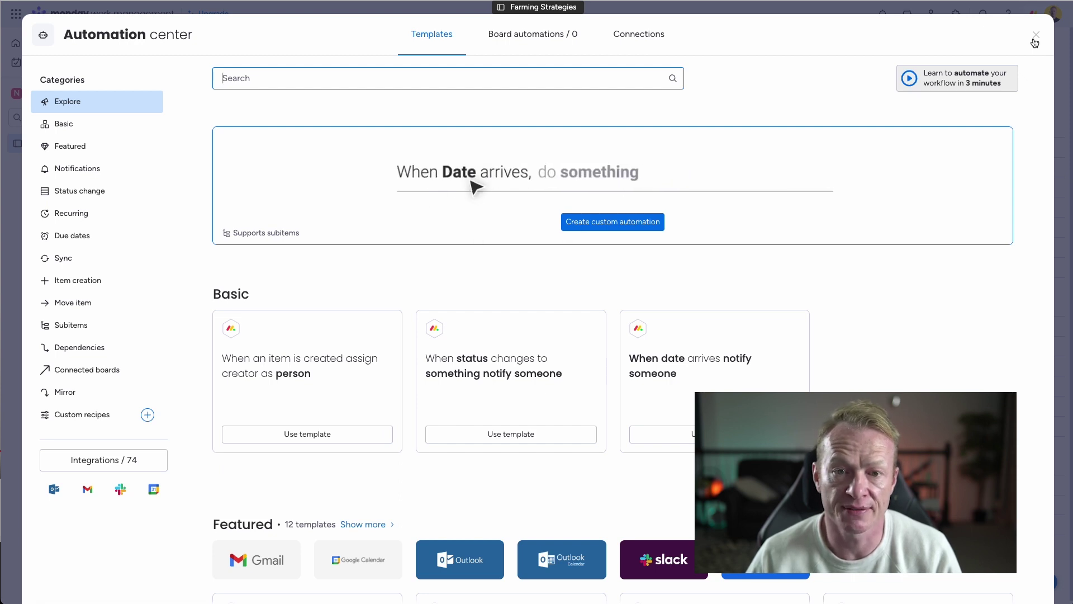
{"action": "left_click", "coordinate": [1035, 38]}
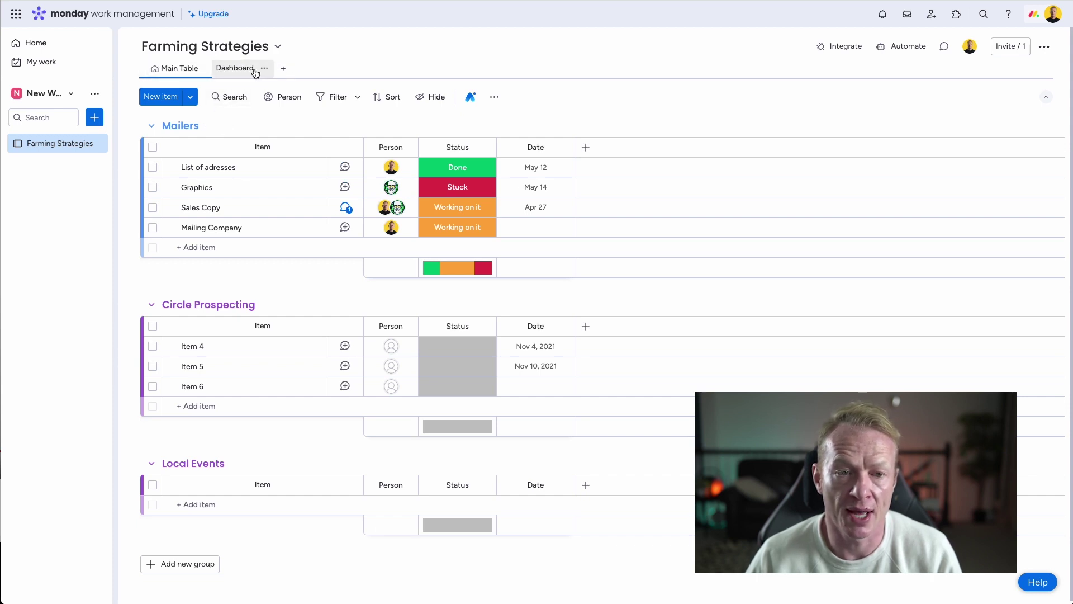
- Add Kanban and Calendar views to the Farming Strategies board
{"action": "left_click", "coordinate": [282, 68]}
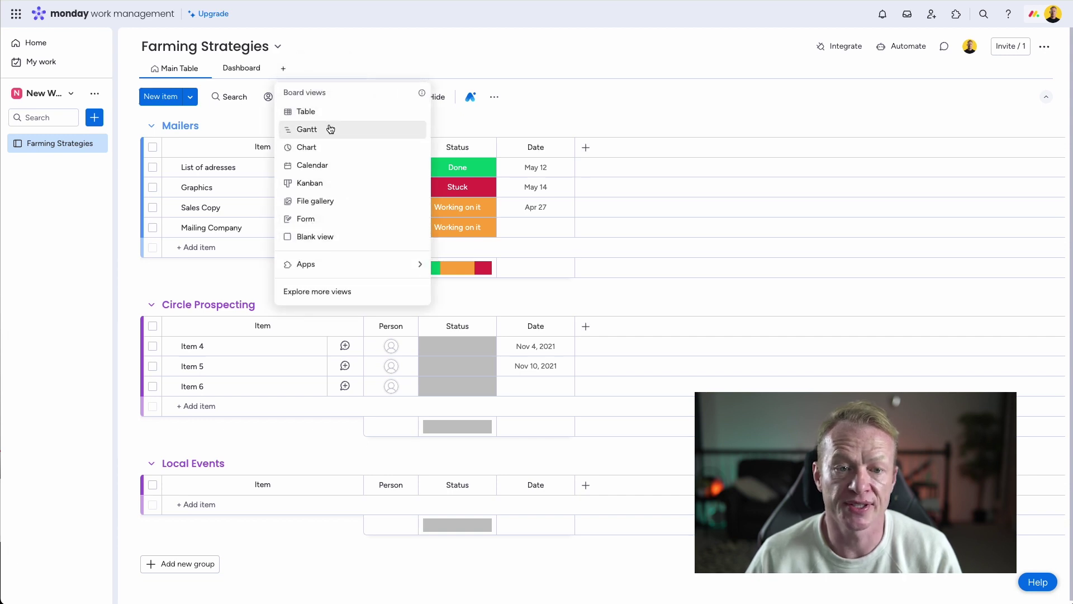
{"action": "left_click", "coordinate": [331, 185]}
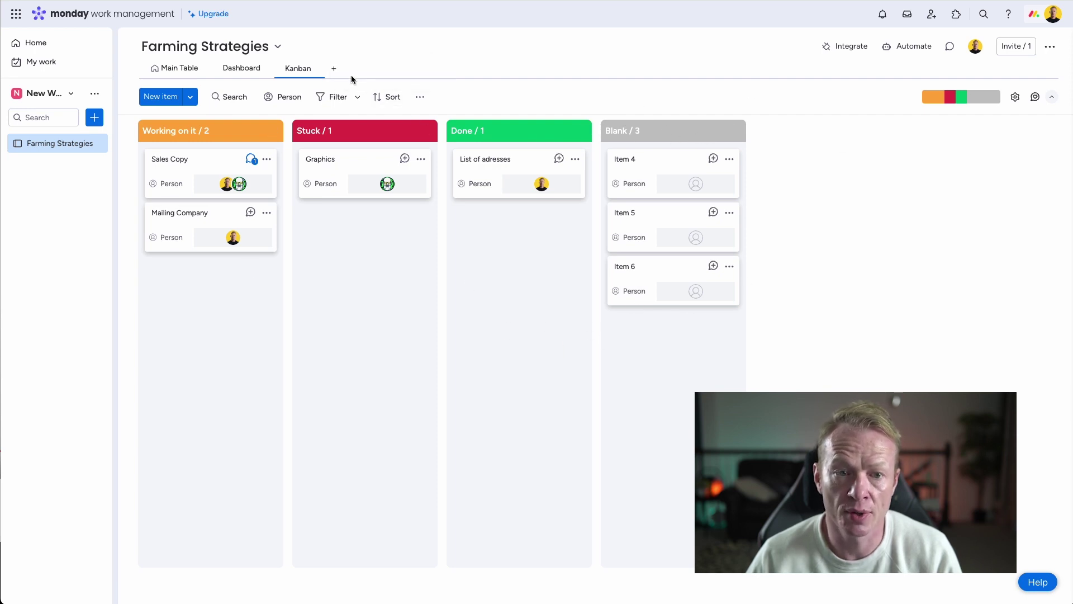
{"action": "left_click", "coordinate": [334, 68]}
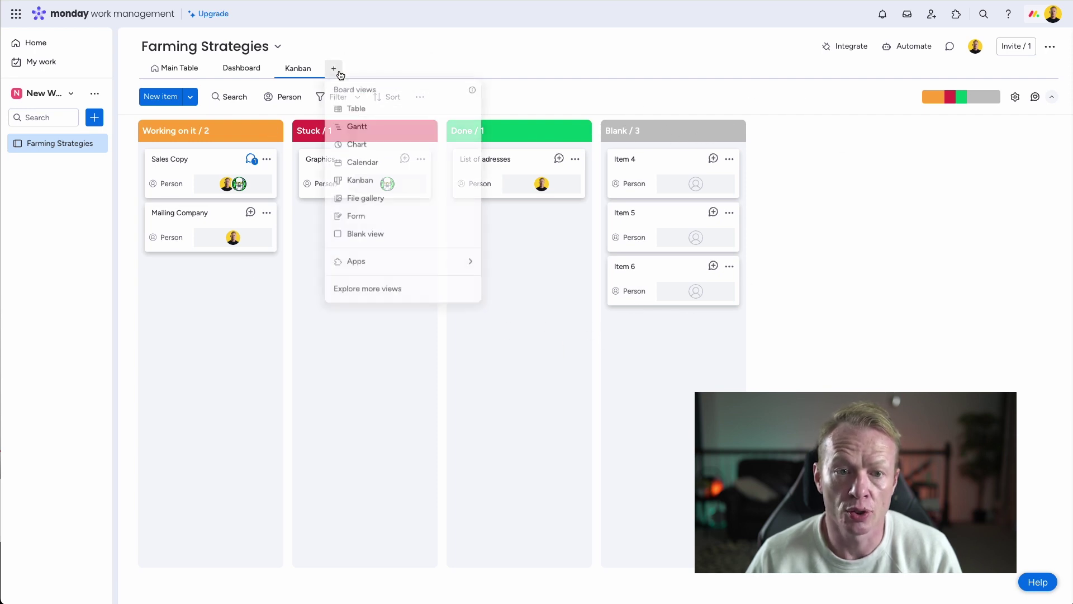
{"action": "left_click", "coordinate": [385, 167]}
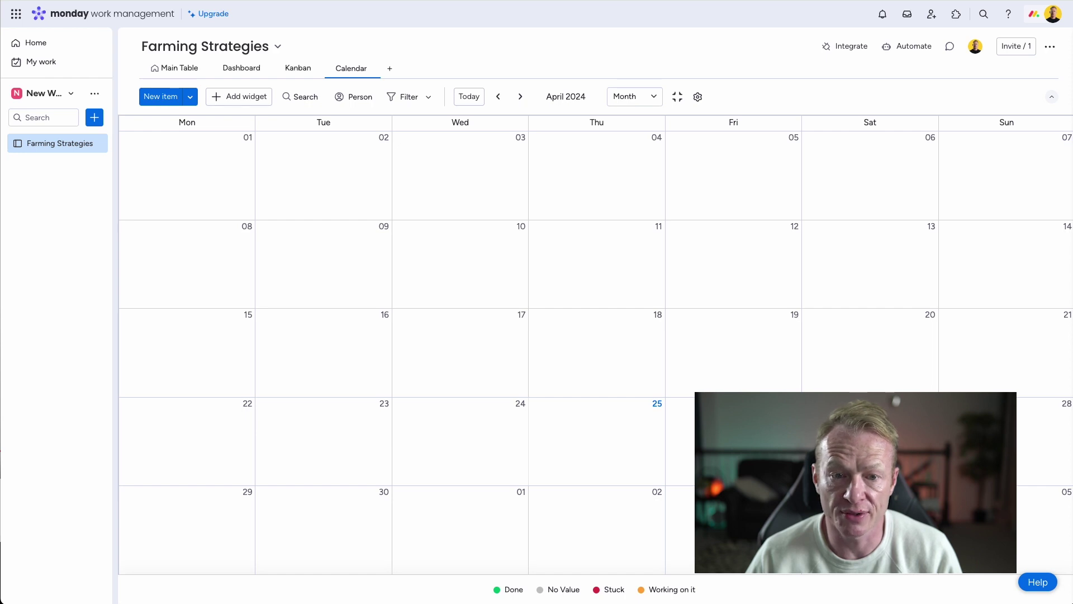
- On the Gantt timeline, preview Item 4's details card and then close it
{"action": "left_click", "coordinate": [390, 68]}
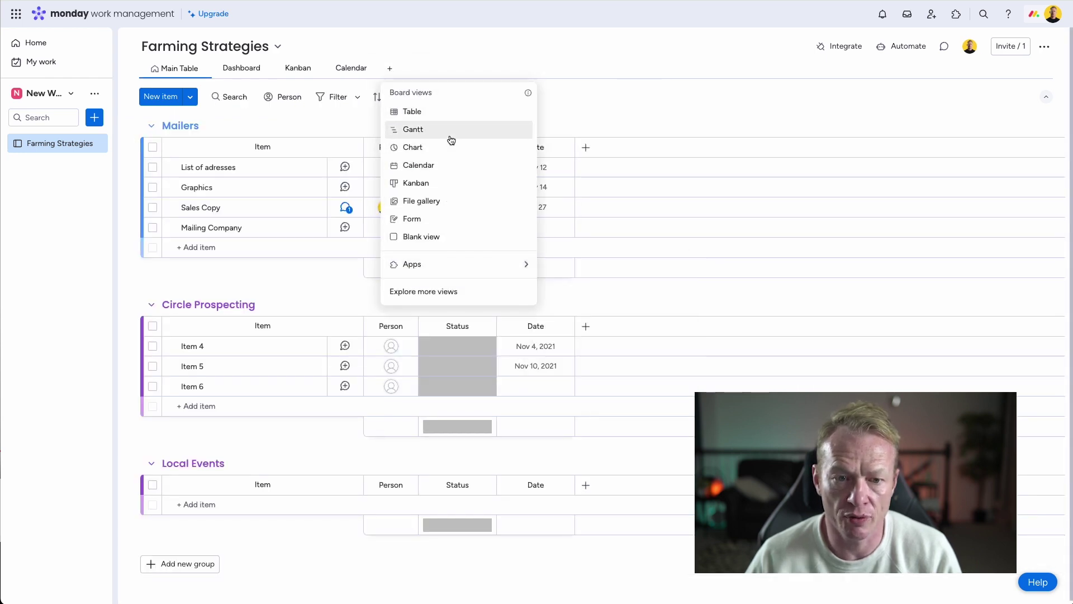
{"action": "key", "text": "Escape"}
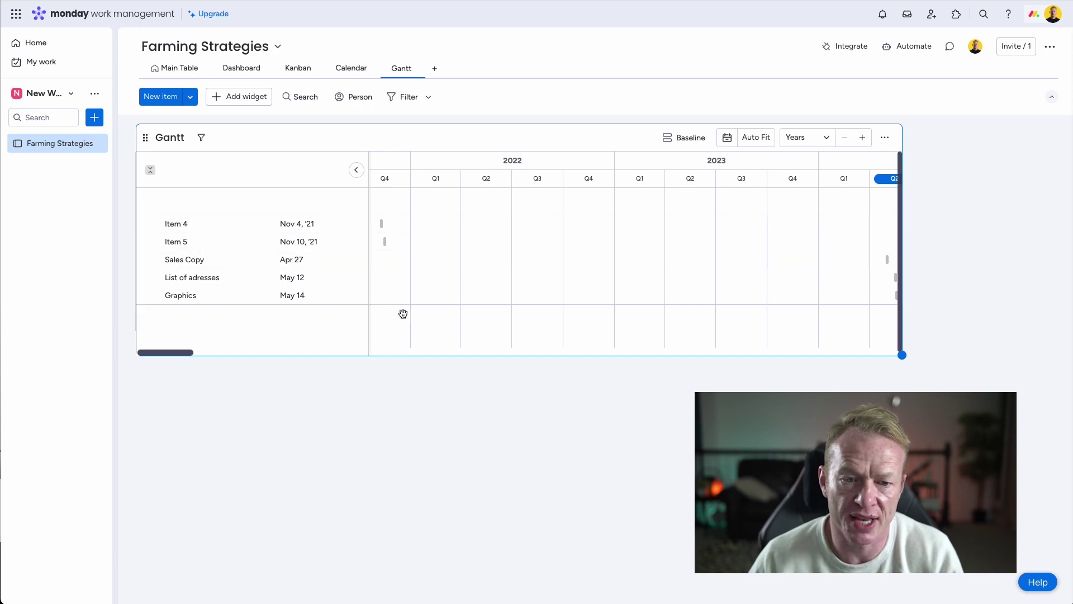
{"action": "left_click", "coordinate": [382, 224]}
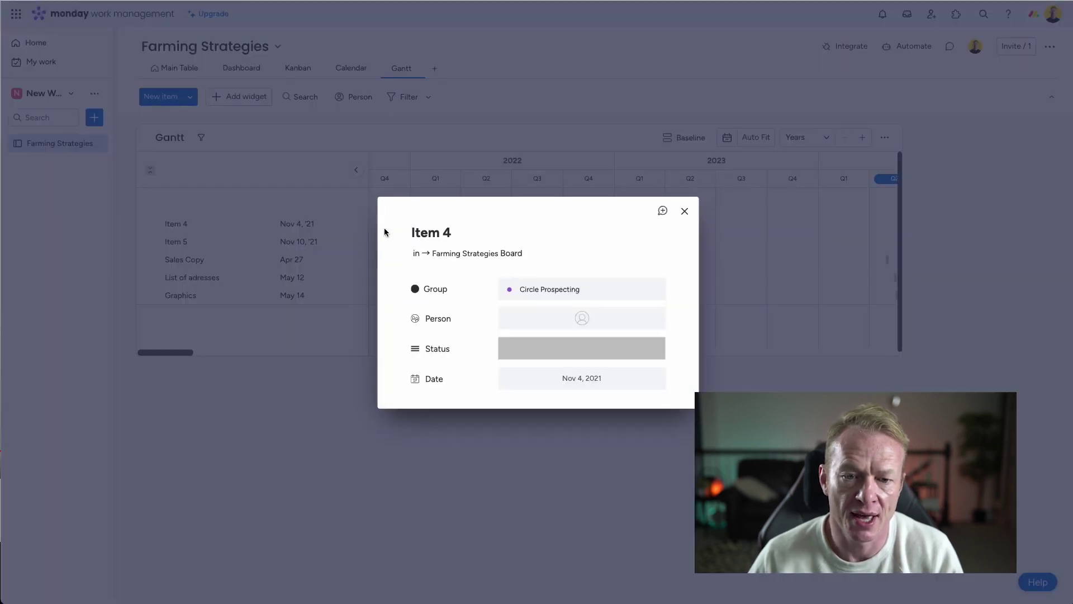
{"action": "left_click", "coordinate": [684, 211]}
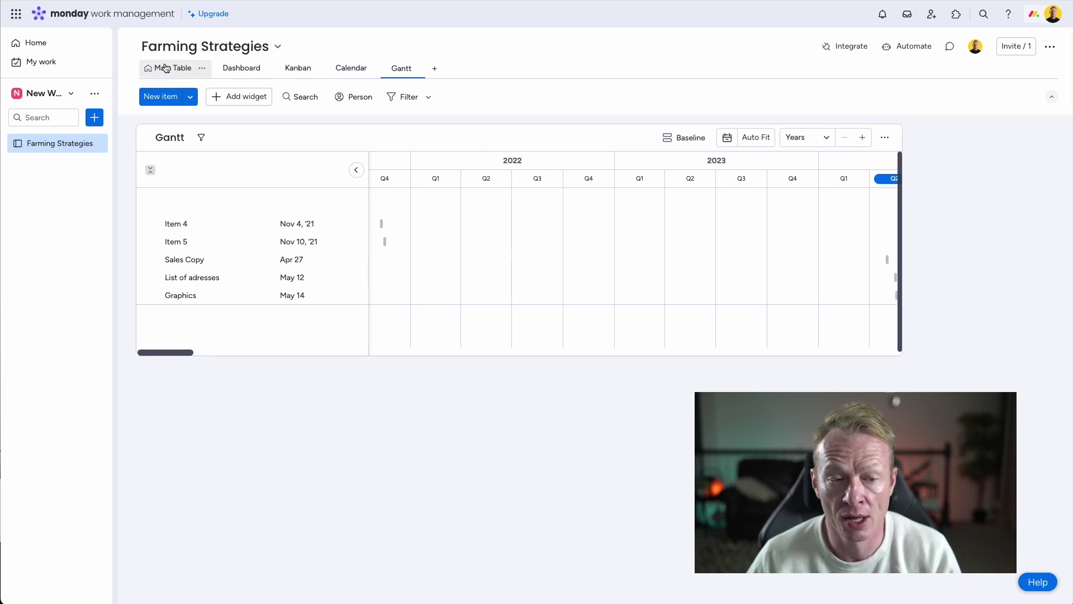
- Switch back to the Farming Strategies Main Table view
{"action": "left_click", "coordinate": [166, 68]}
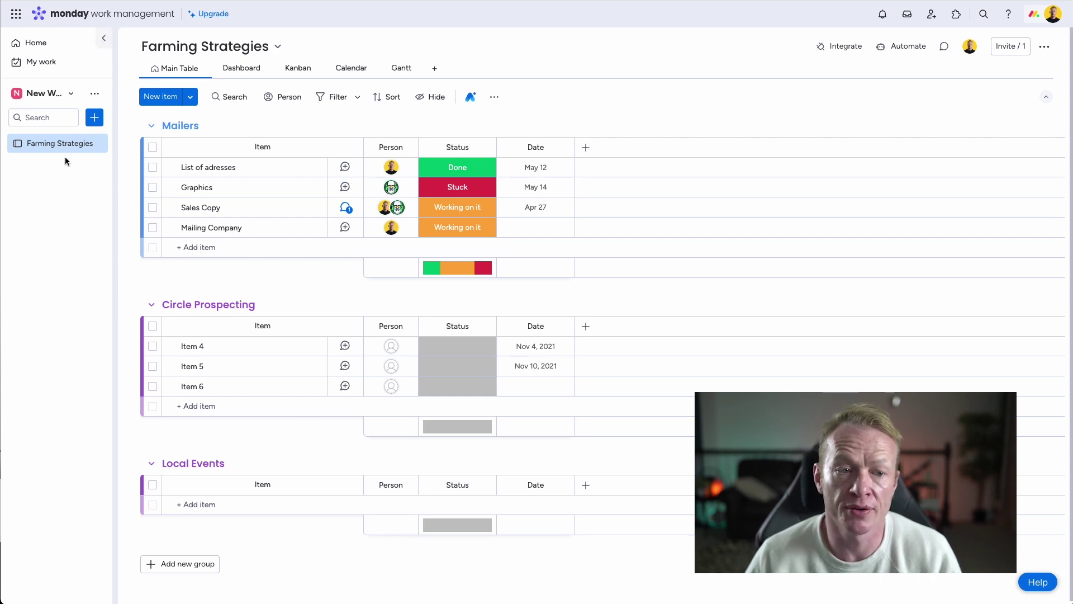
- Create a new doc named 'Farming Doc', fixing the 'Famring' typo with the spelling suggestion
{"action": "left_click", "coordinate": [101, 118]}
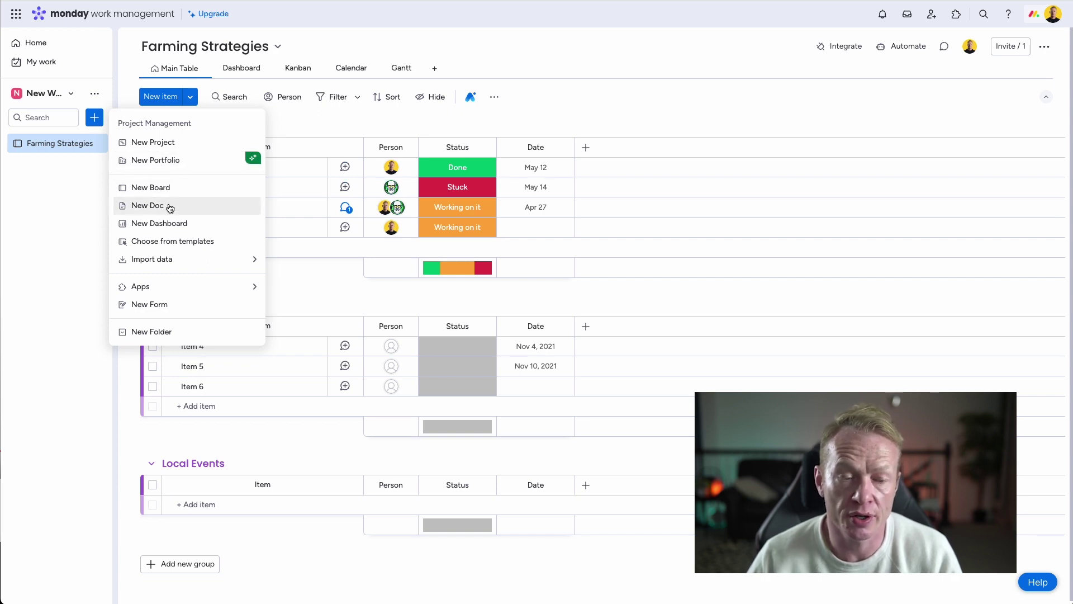
{"action": "left_click", "coordinate": [151, 207]}
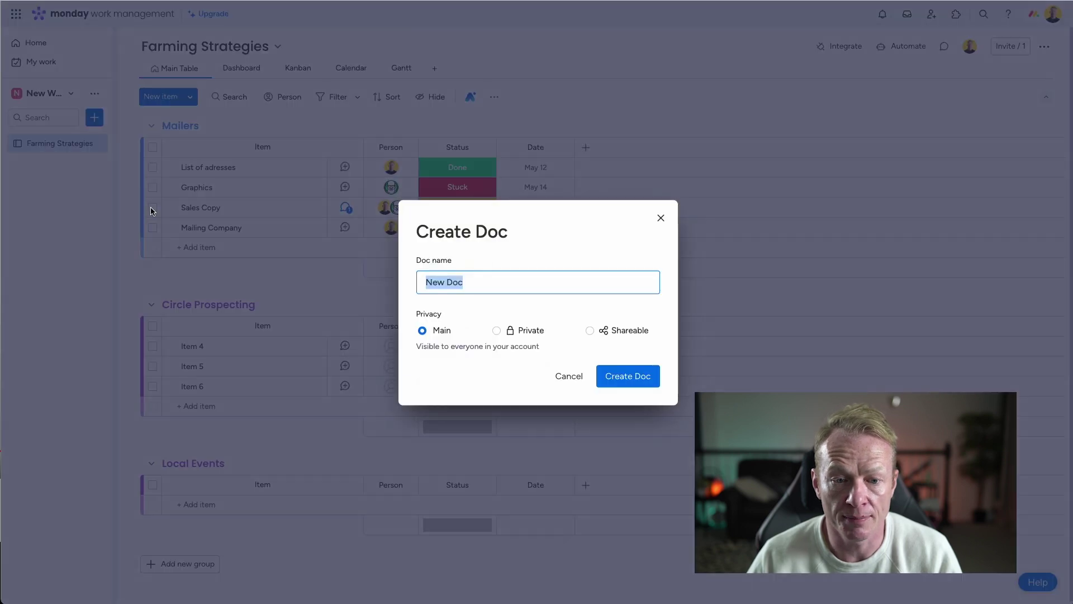
{"action": "type", "text": "Famring Doc"}
{"action": "right_click", "coordinate": [431, 279]}
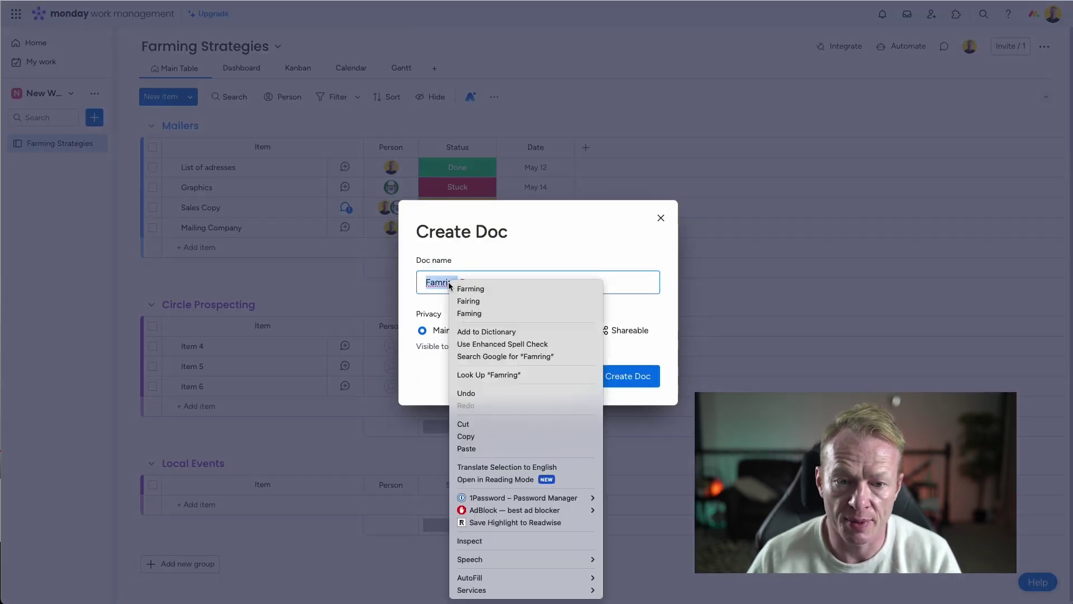
{"action": "left_click", "coordinate": [454, 285]}
{"action": "left_click", "coordinate": [637, 380]}
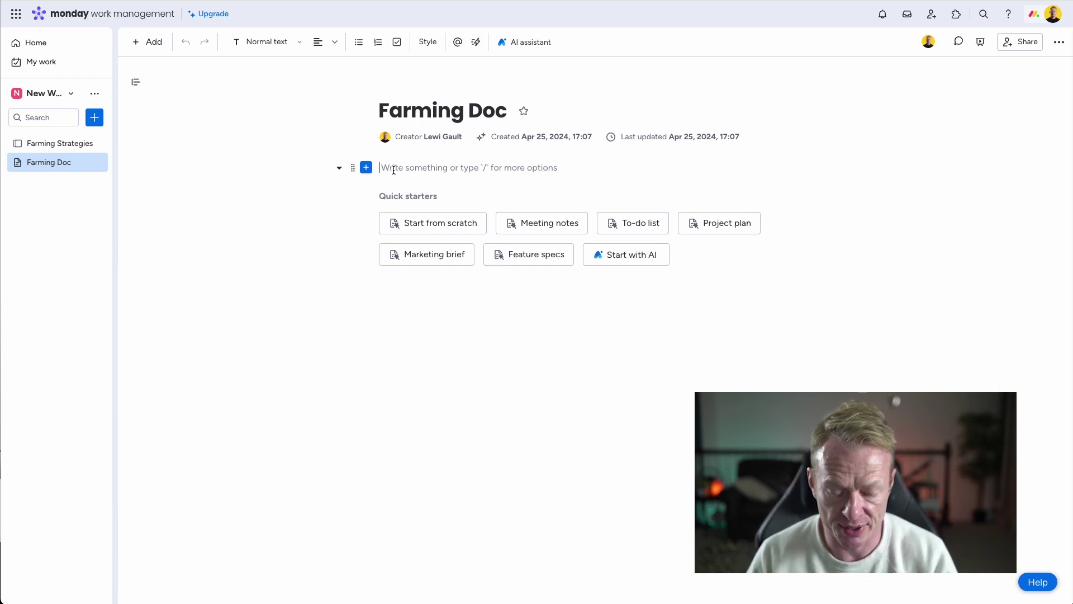
- Mention a teammate, then add the line 'This is the table we are working on this week.'
{"action": "type", "text": "@adam"}
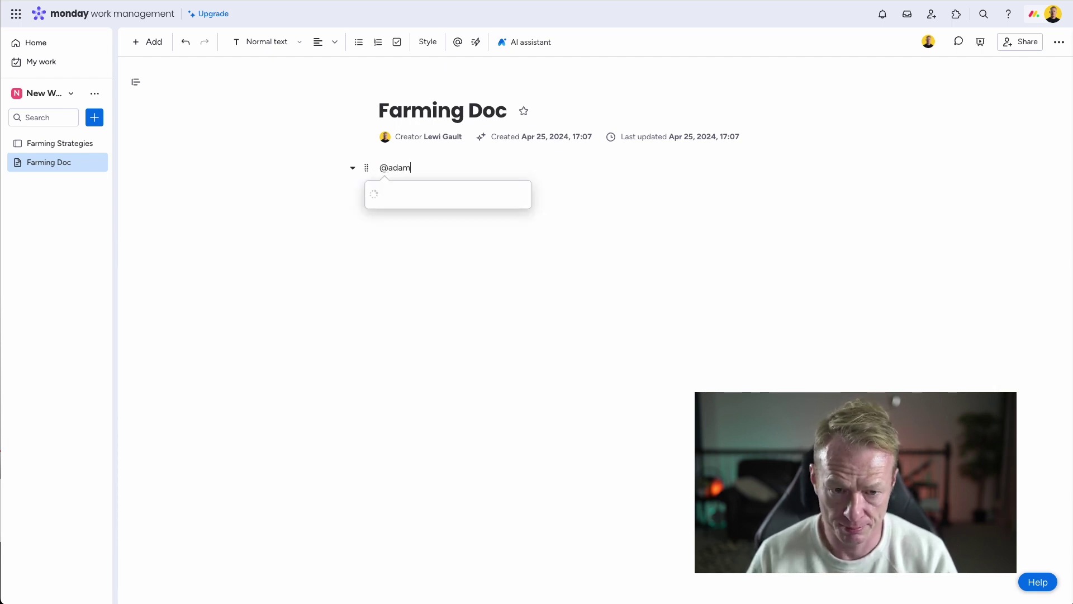
{"action": "key", "text": "Return"}
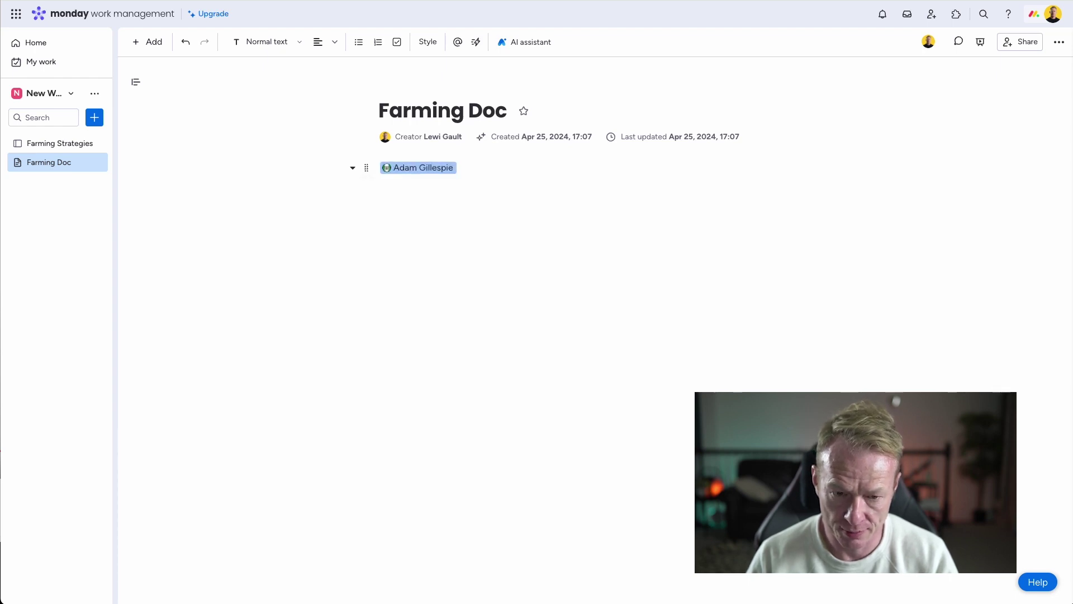
{"action": "key", "text": "Return"}
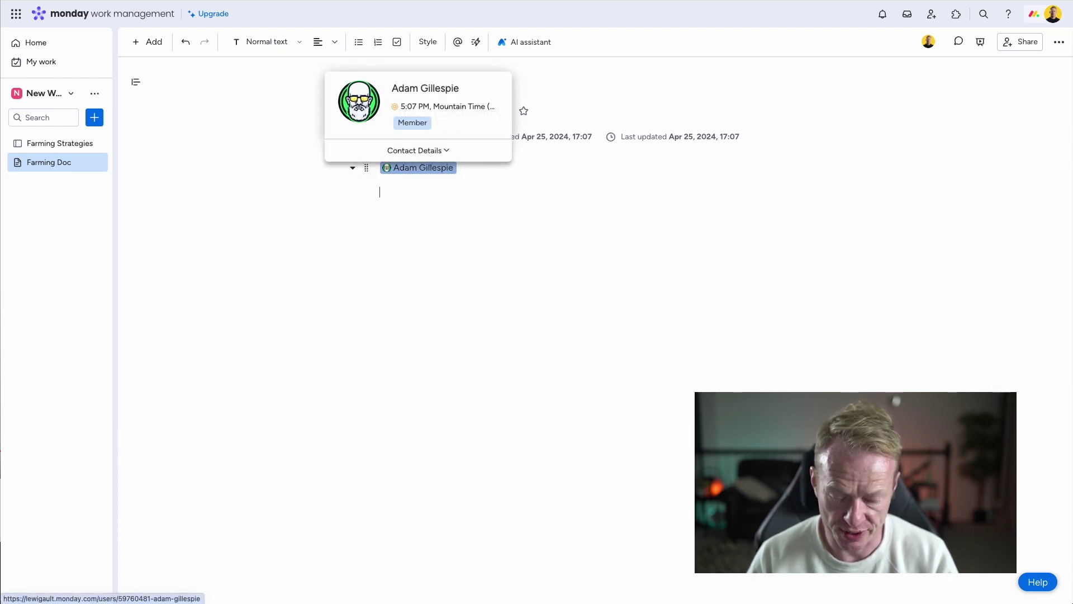
{"action": "type", "text": "This is the table we are "}
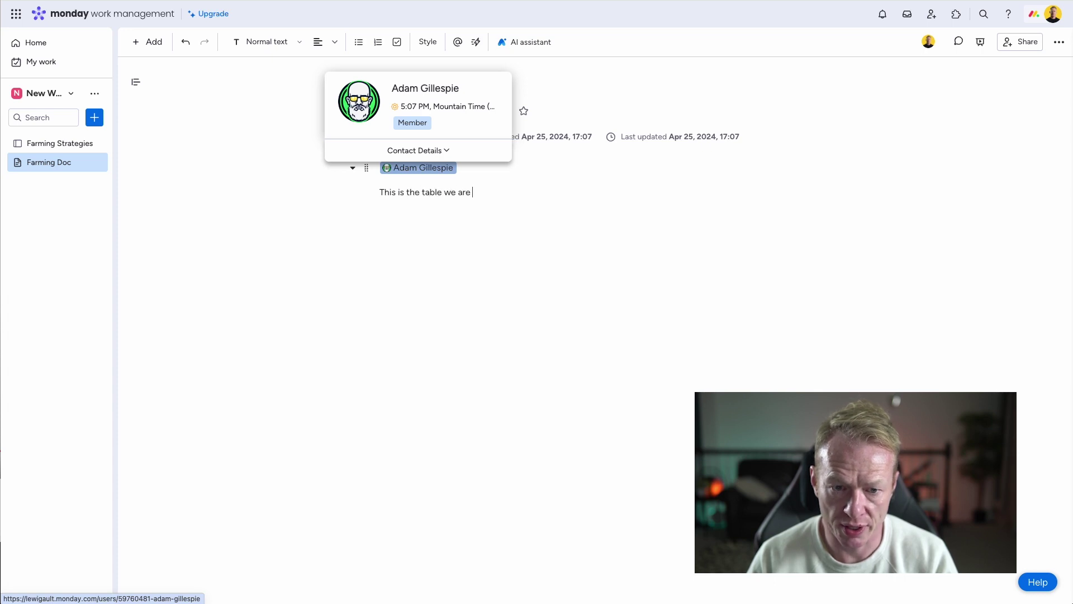
{"action": "type", "text": "working on this week."}
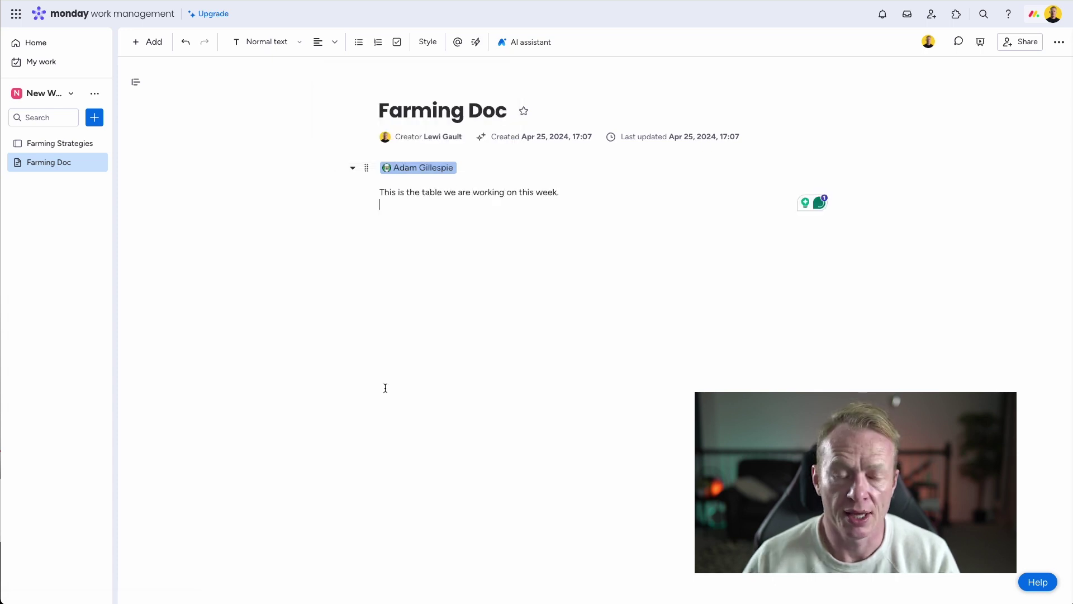
{"action": "key", "text": "Return"}
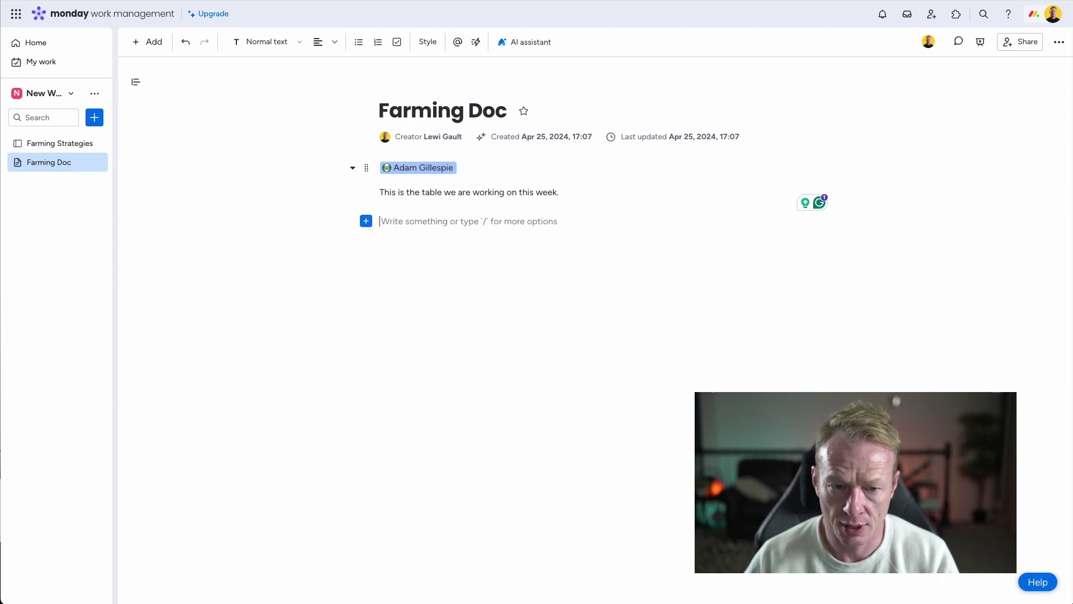
- Bring up the slash-command block menu on a new line and scroll through its options
{"action": "type", "text": "/"}
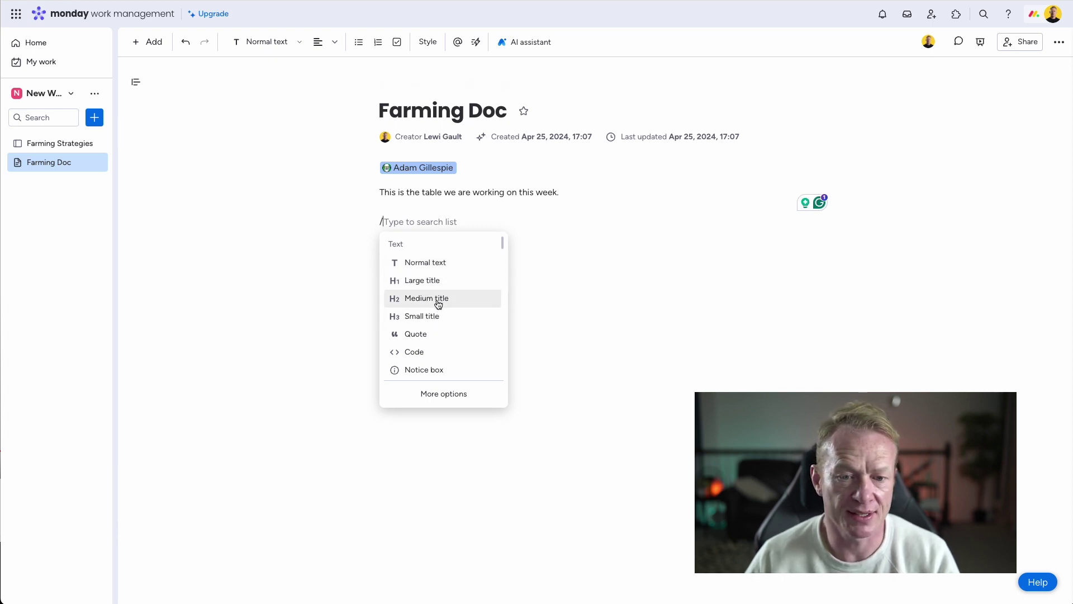
{"action": "scroll", "coordinate": [438, 296], "scroll_direction": "down", "scroll_amount": 3}
{"action": "scroll", "coordinate": [438, 300], "scroll_direction": "down", "scroll_amount": 1}
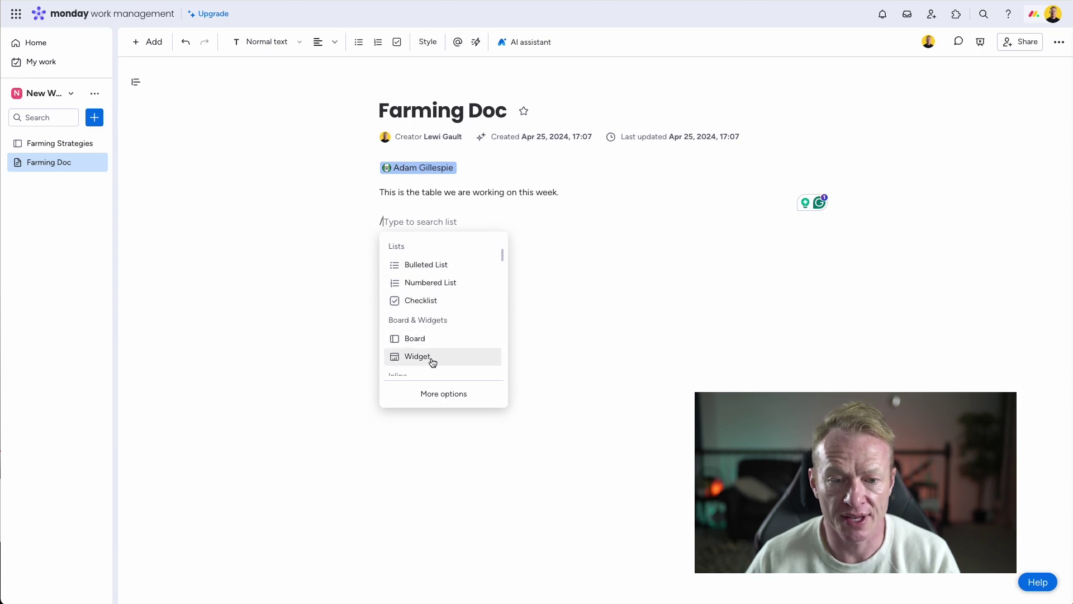
{"action": "scroll", "coordinate": [431, 358], "scroll_direction": "down", "scroll_amount": 2}
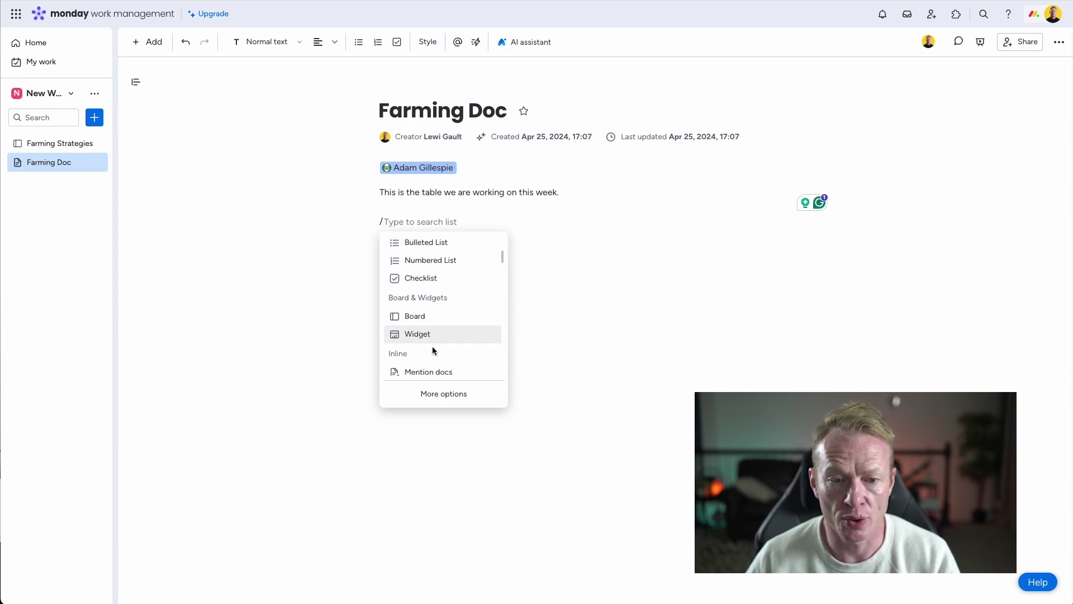
- Insert a Board block and choose Farming Strategies to embed it below the sentence
{"action": "left_click", "coordinate": [434, 310]}
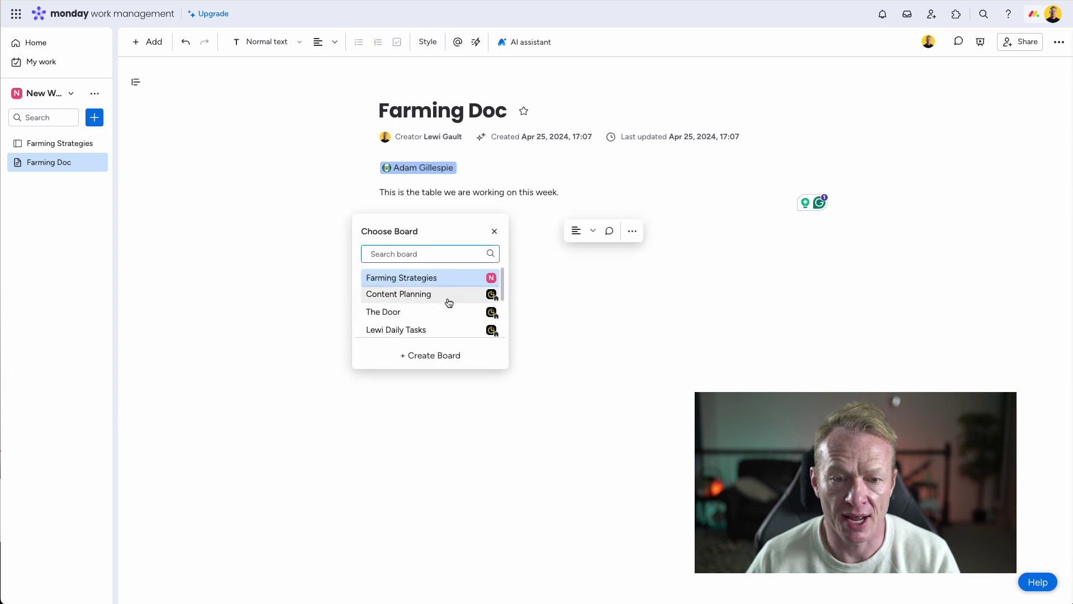
{"action": "left_click", "coordinate": [422, 280]}
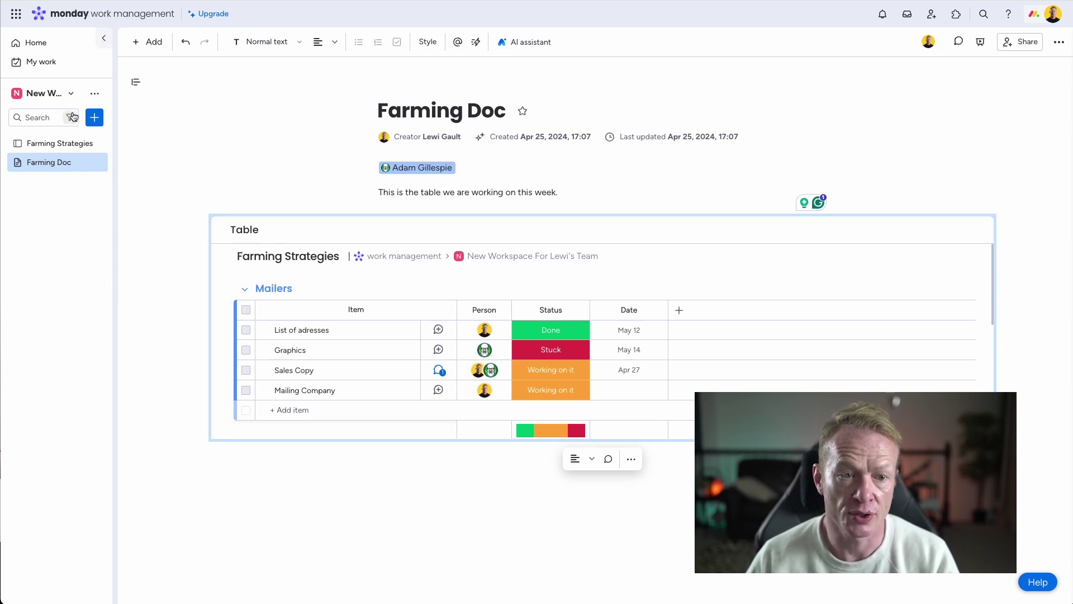
- Create a 'Farming Strategies' workspace folder, move it to the top, then collapse and expand it
{"action": "left_click", "coordinate": [95, 118]}
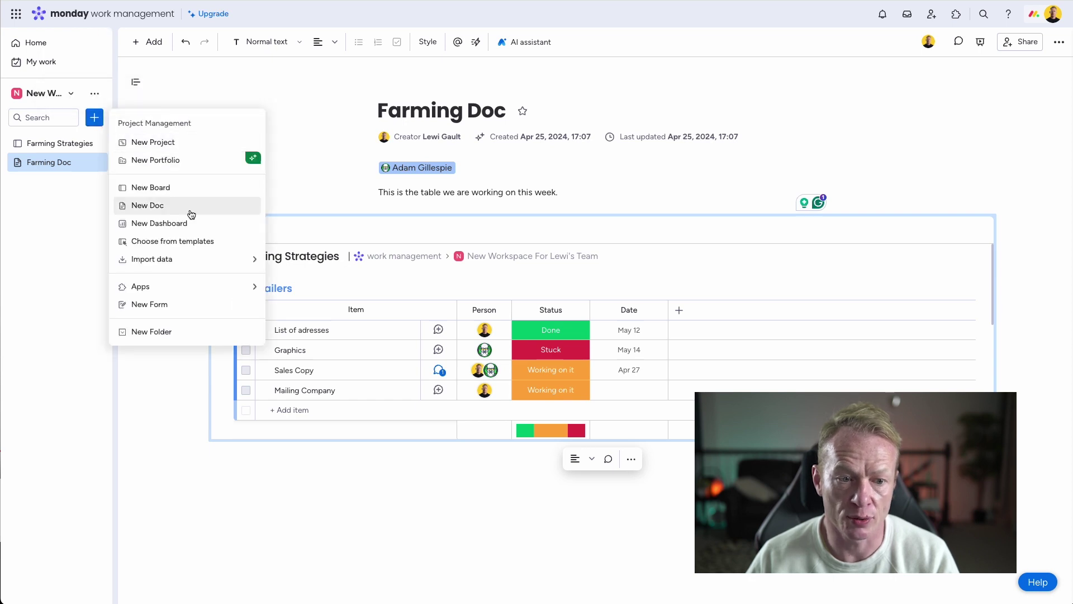
{"action": "left_click", "coordinate": [151, 335]}
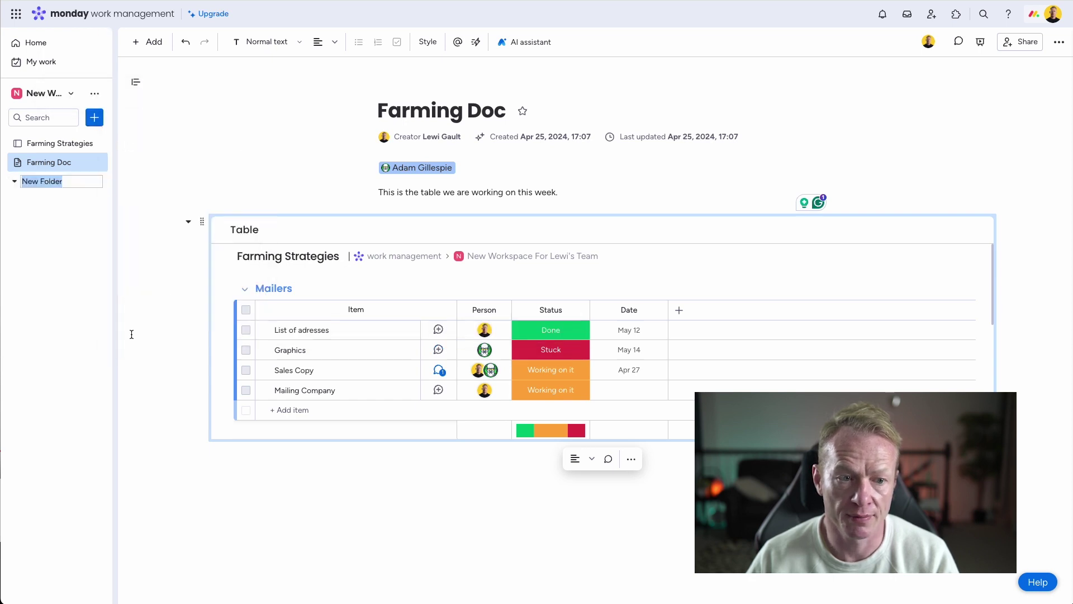
{"action": "type", "text": "Farming Strategies"}
{"action": "key", "text": "Return"}
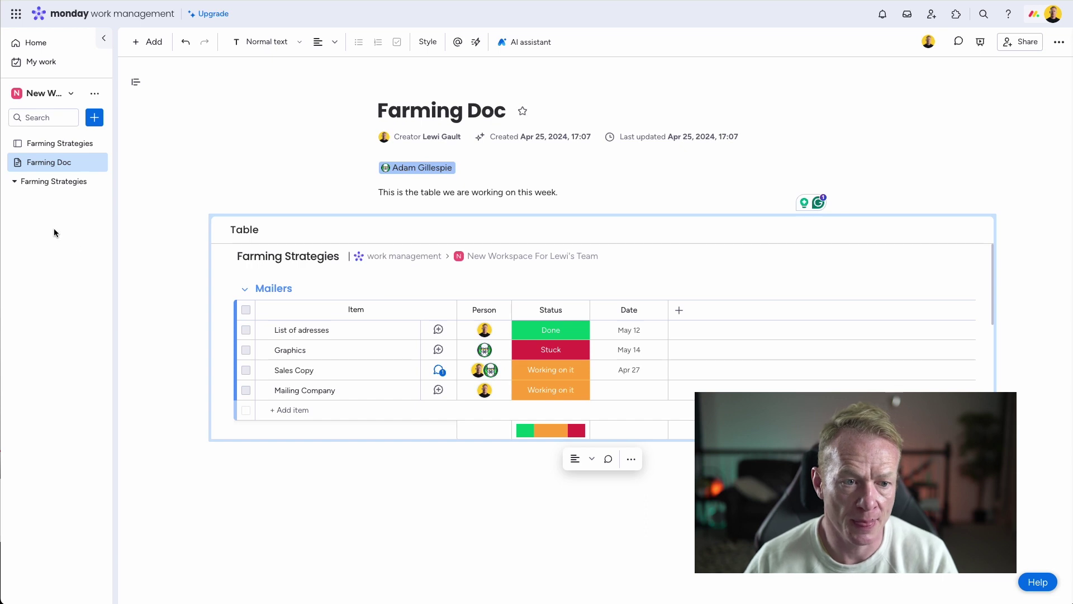
{"action": "mouse_move", "coordinate": [48, 183]}
{"action": "left_mouse_down"}
{"action": "mouse_move", "coordinate": [44, 143]}
{"action": "mouse_move", "coordinate": [44, 178]}
{"action": "mouse_move", "coordinate": [48, 167]}
{"action": "left_mouse_up"}
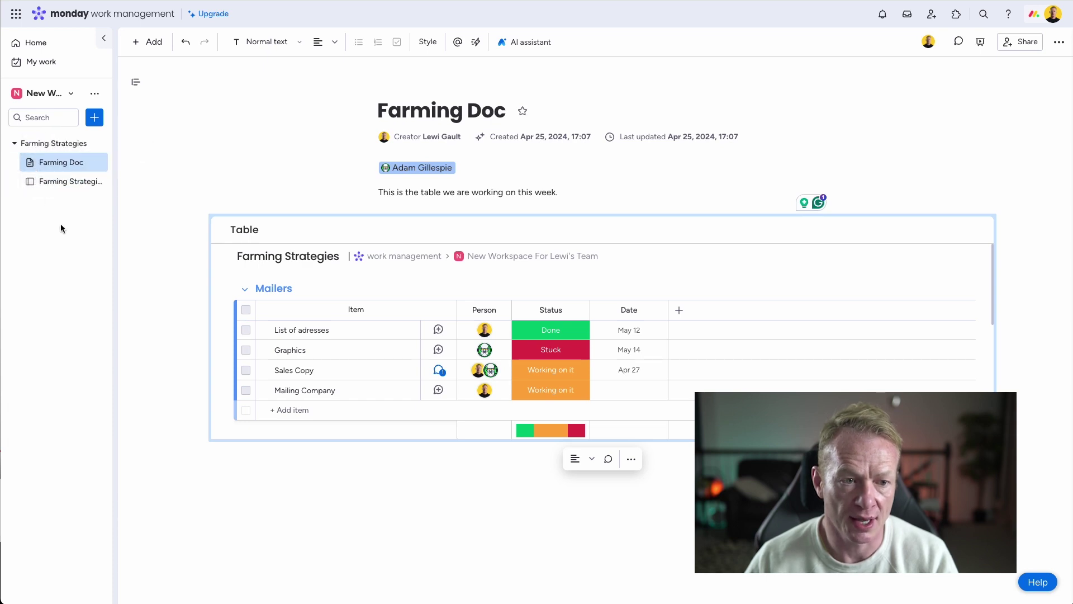
{"action": "left_click", "coordinate": [14, 144]}
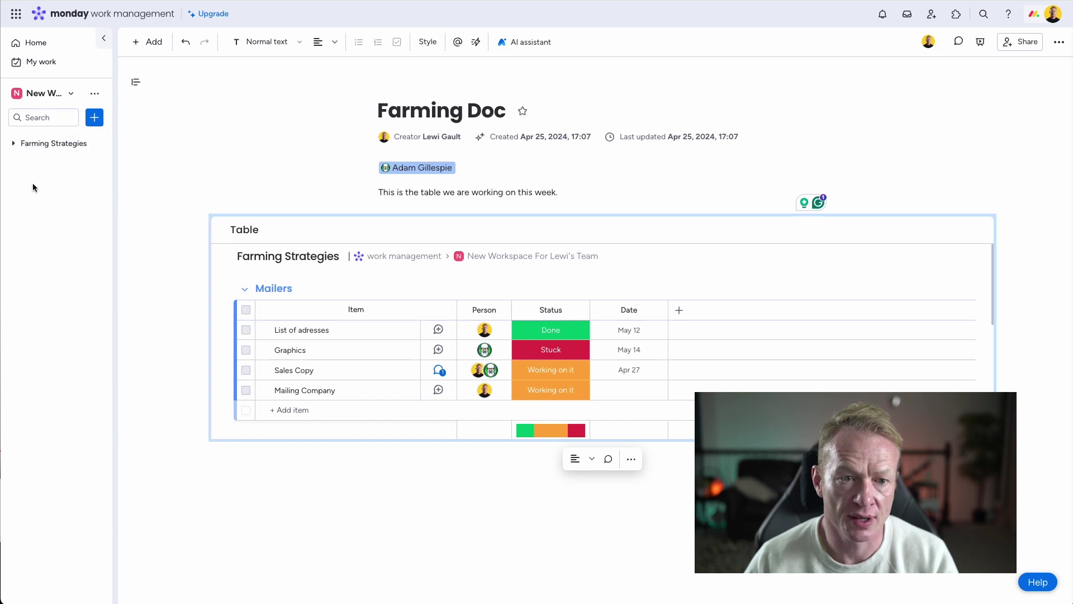
{"action": "left_click", "coordinate": [38, 144]}
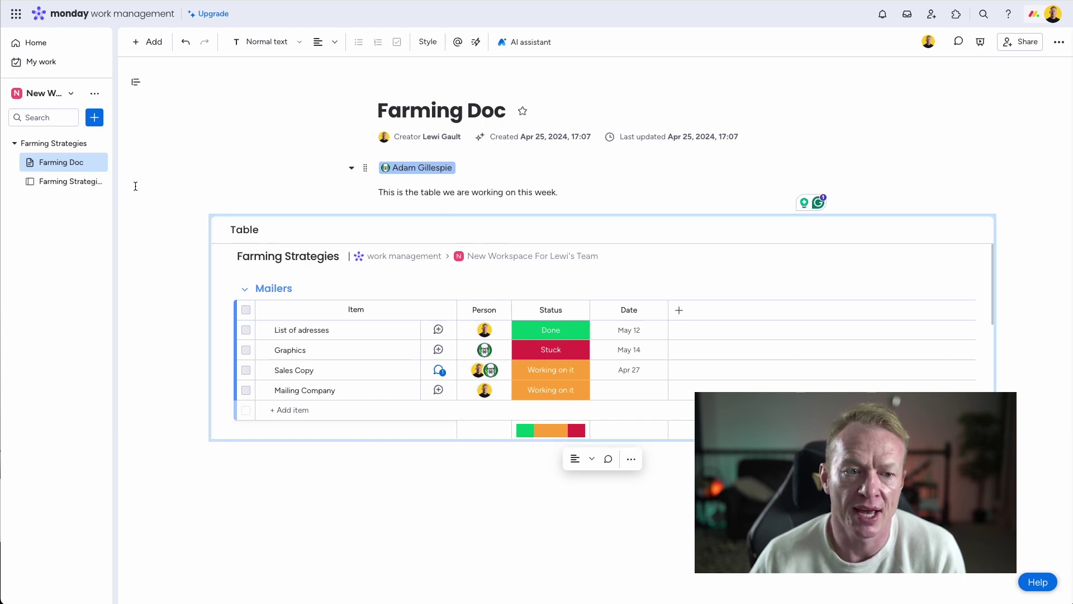
- Open the Farming Strategies board listed under its folder in the sidebar
{"action": "left_click", "coordinate": [68, 181]}
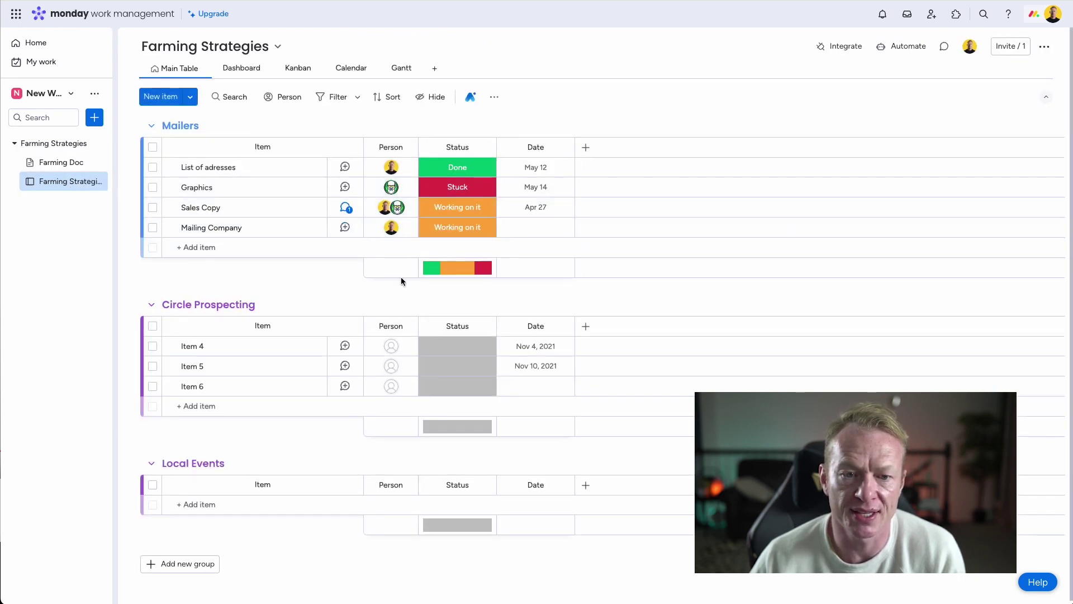